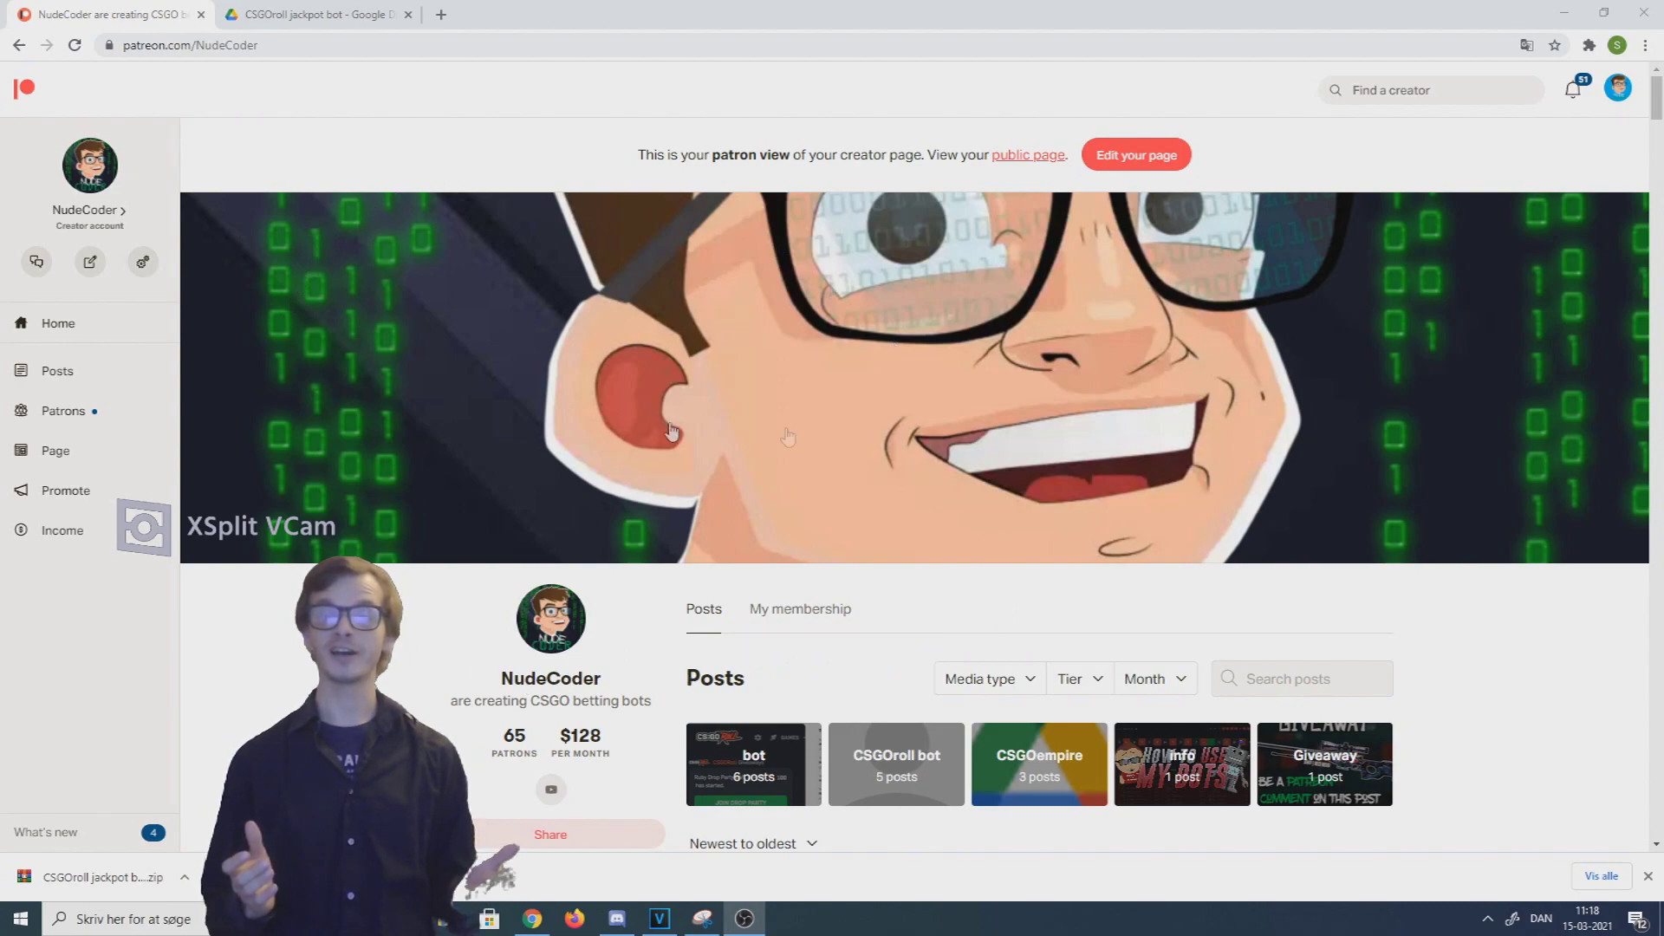
Scroll to the 'CSGOroll bot, MAJOR update' post with its seven install steps and Drive link card
scroll(675, 658, down, 10)
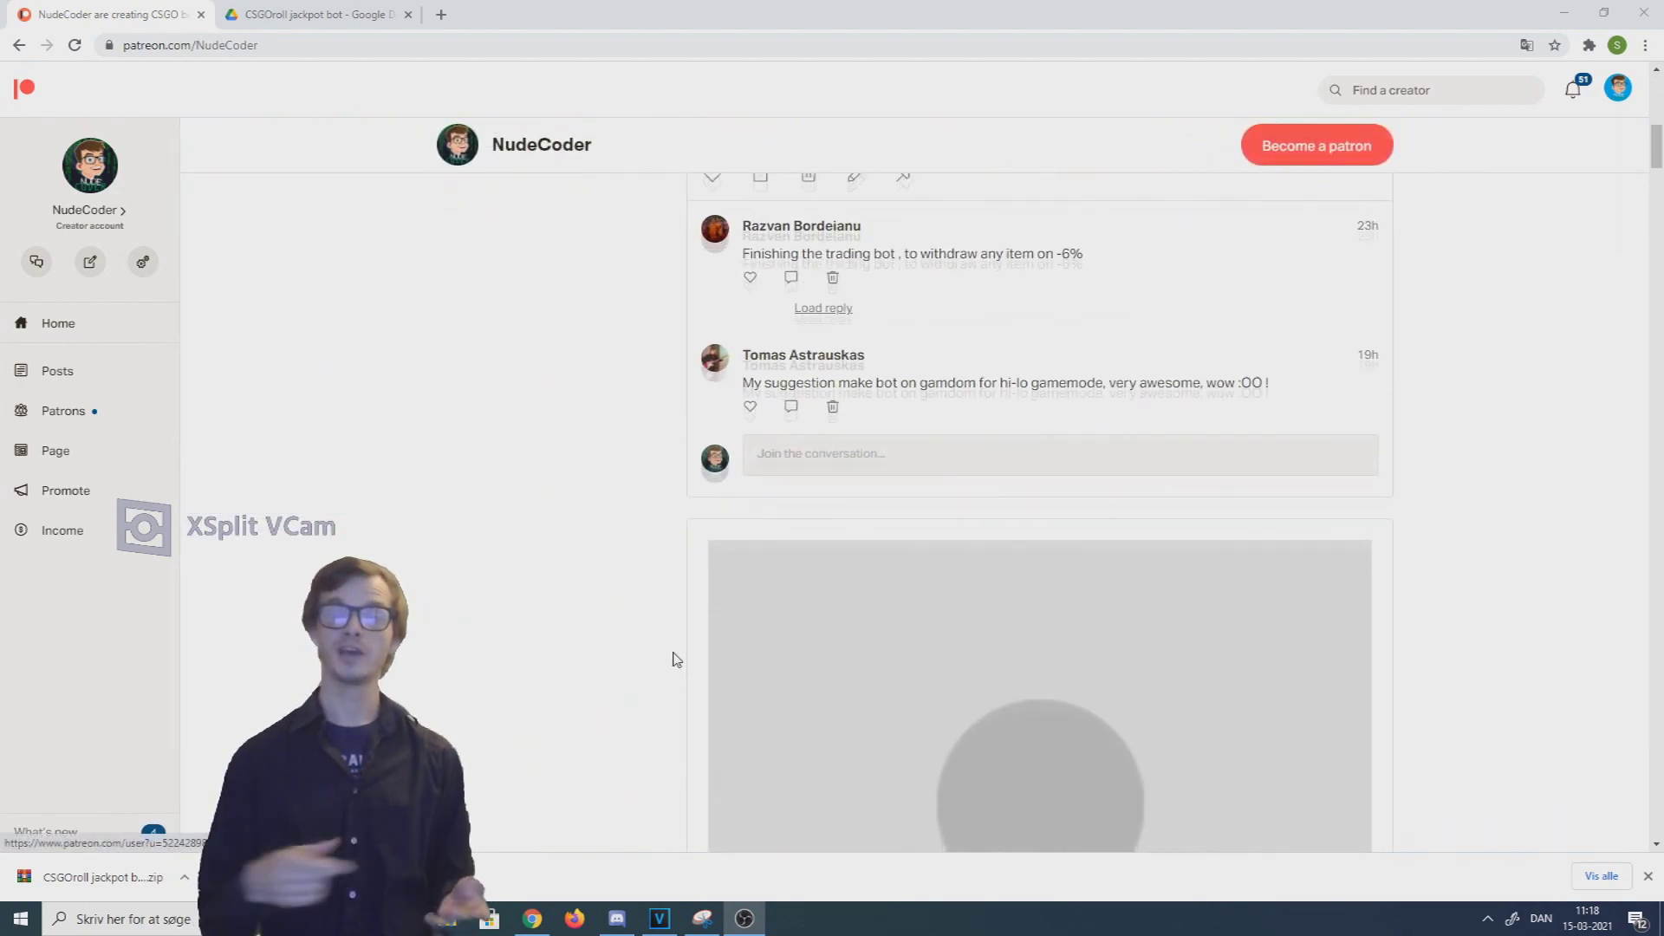
scroll(675, 658, down, 9)
scroll(1126, 446, down, 3)
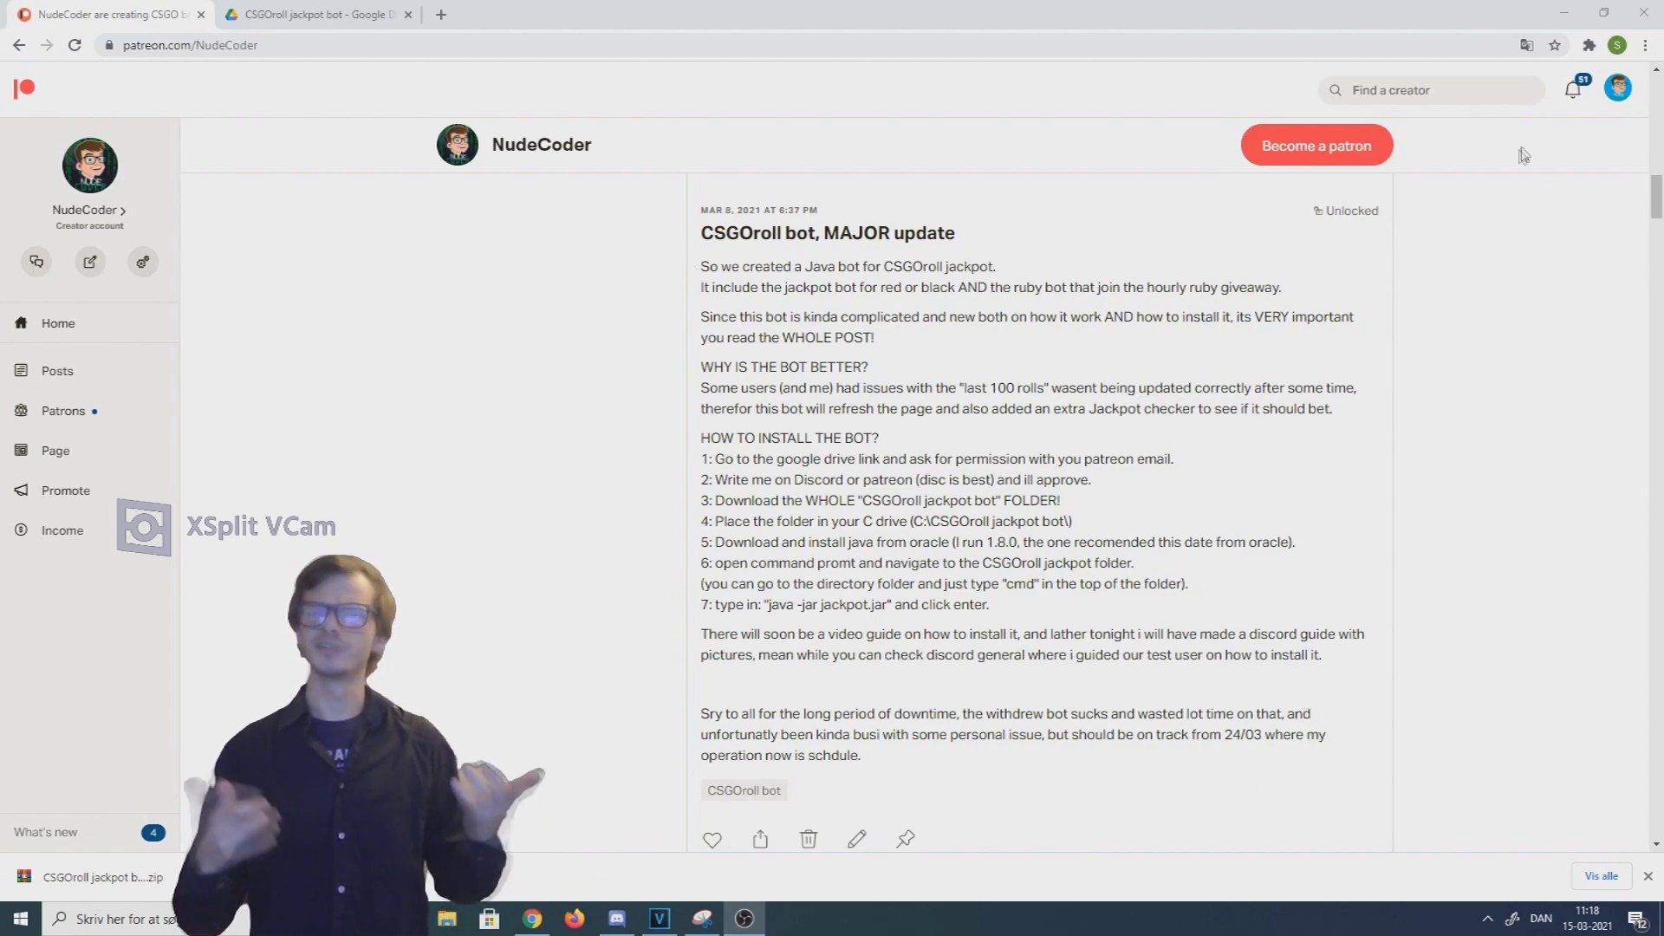
scroll(1367, 754, up, 5)
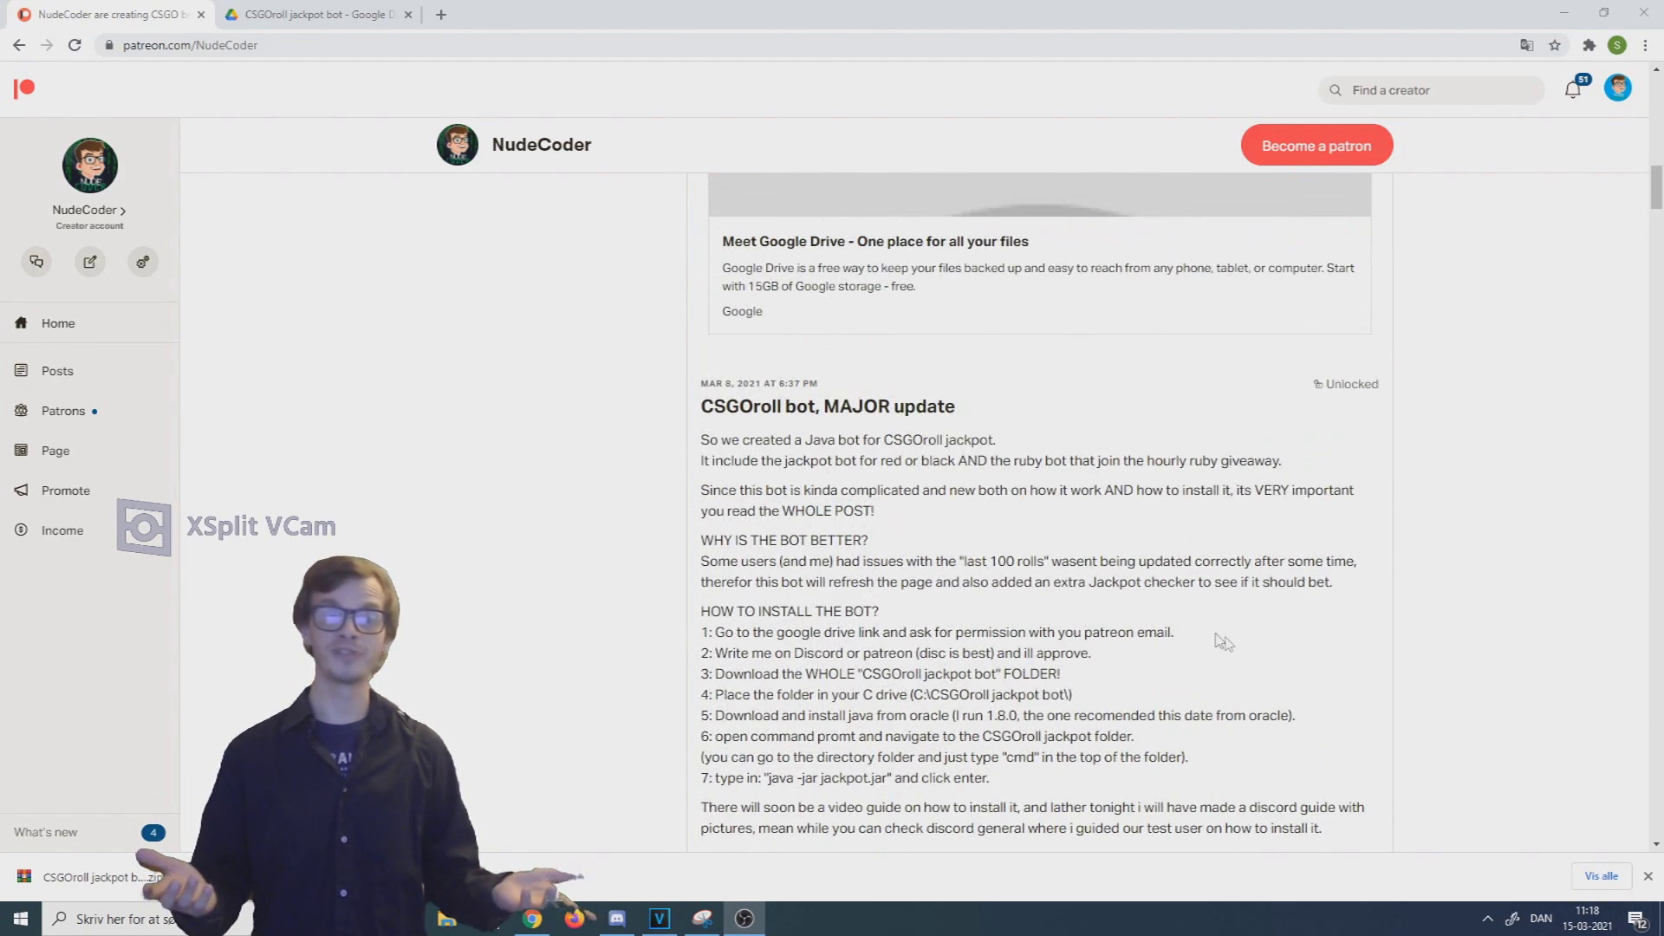
scroll(1106, 719, up, 3)
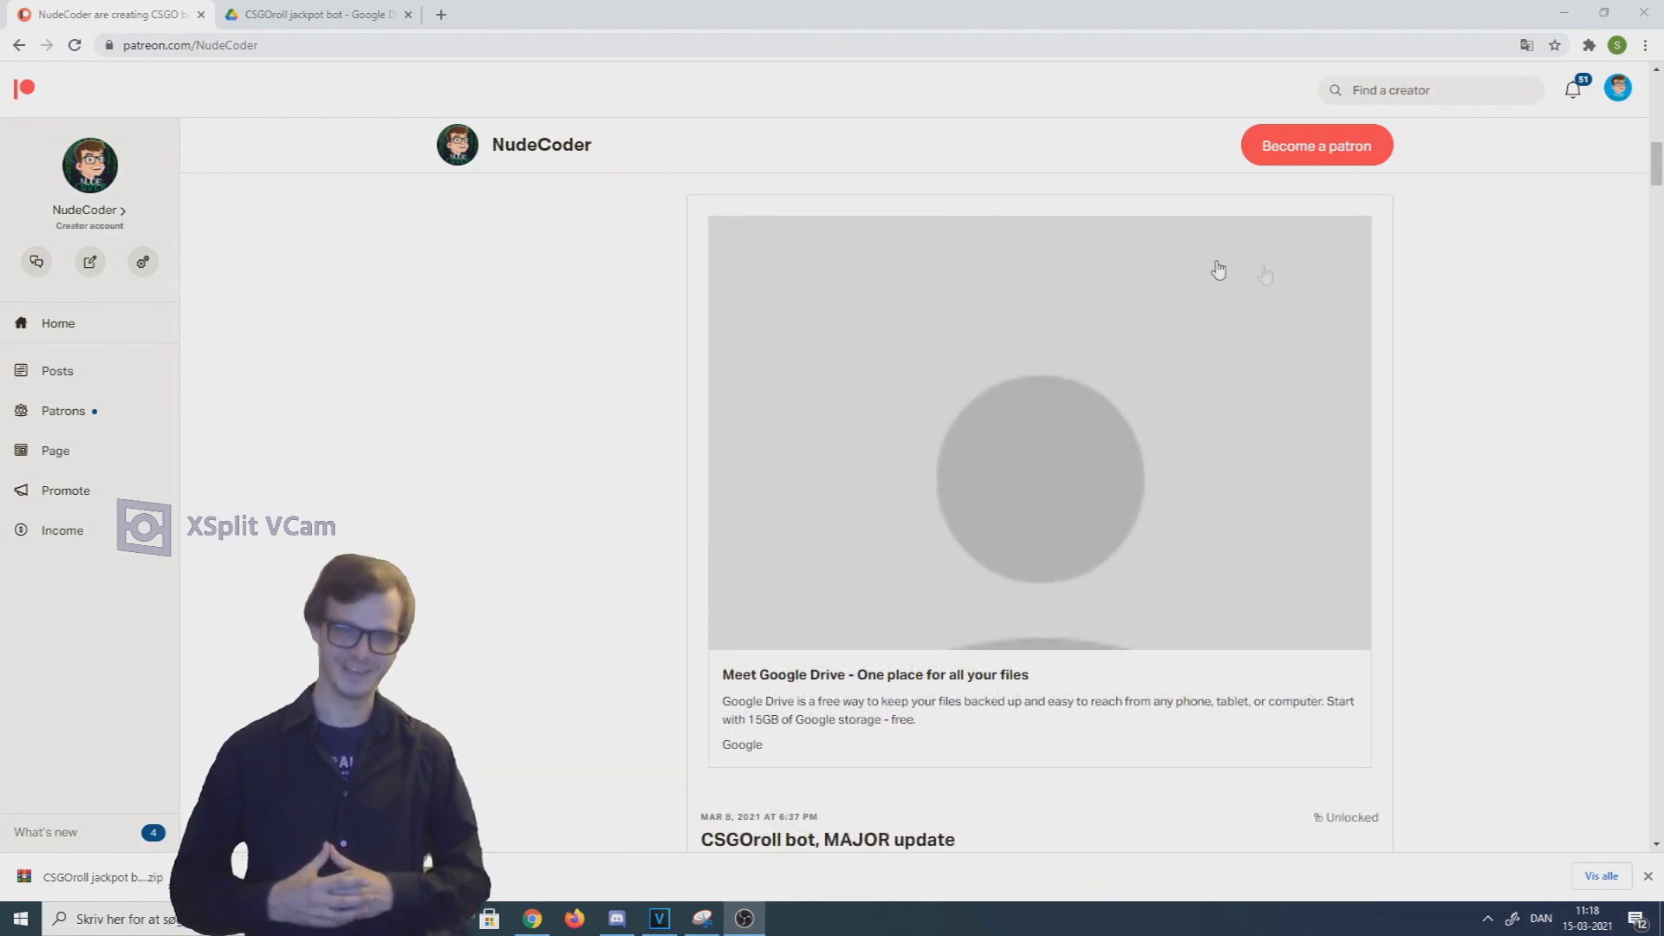
Open the Drive link, view the server owner's profile in Discord's #bot_status, then return to Chrome
click(1066, 557)
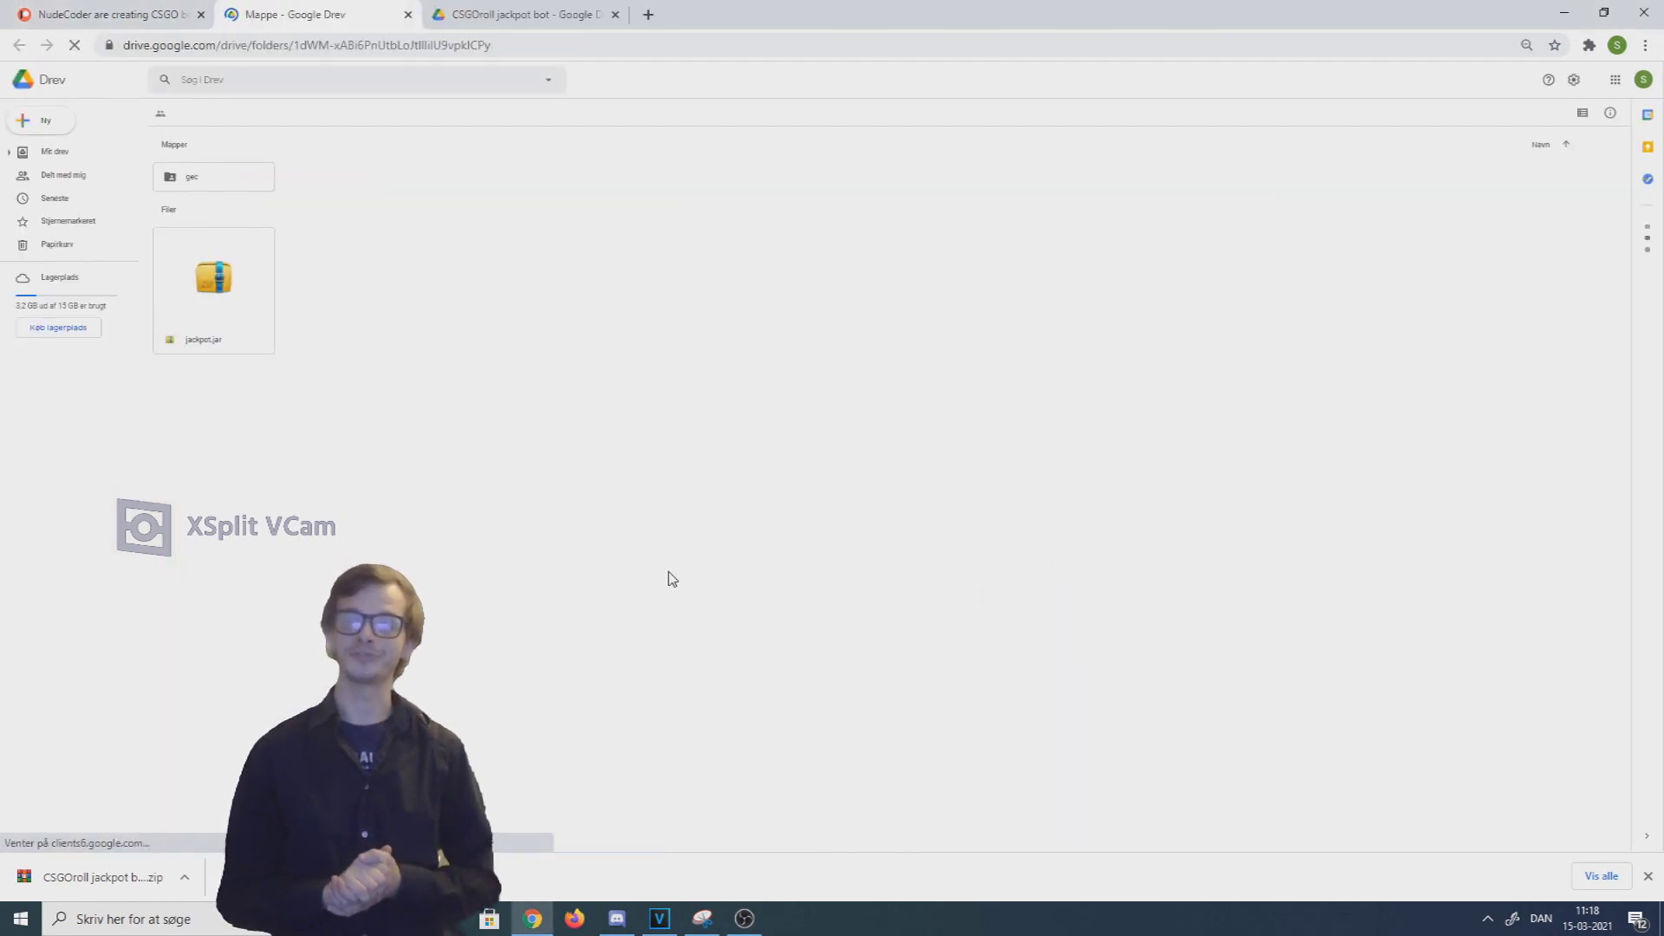
click(623, 923)
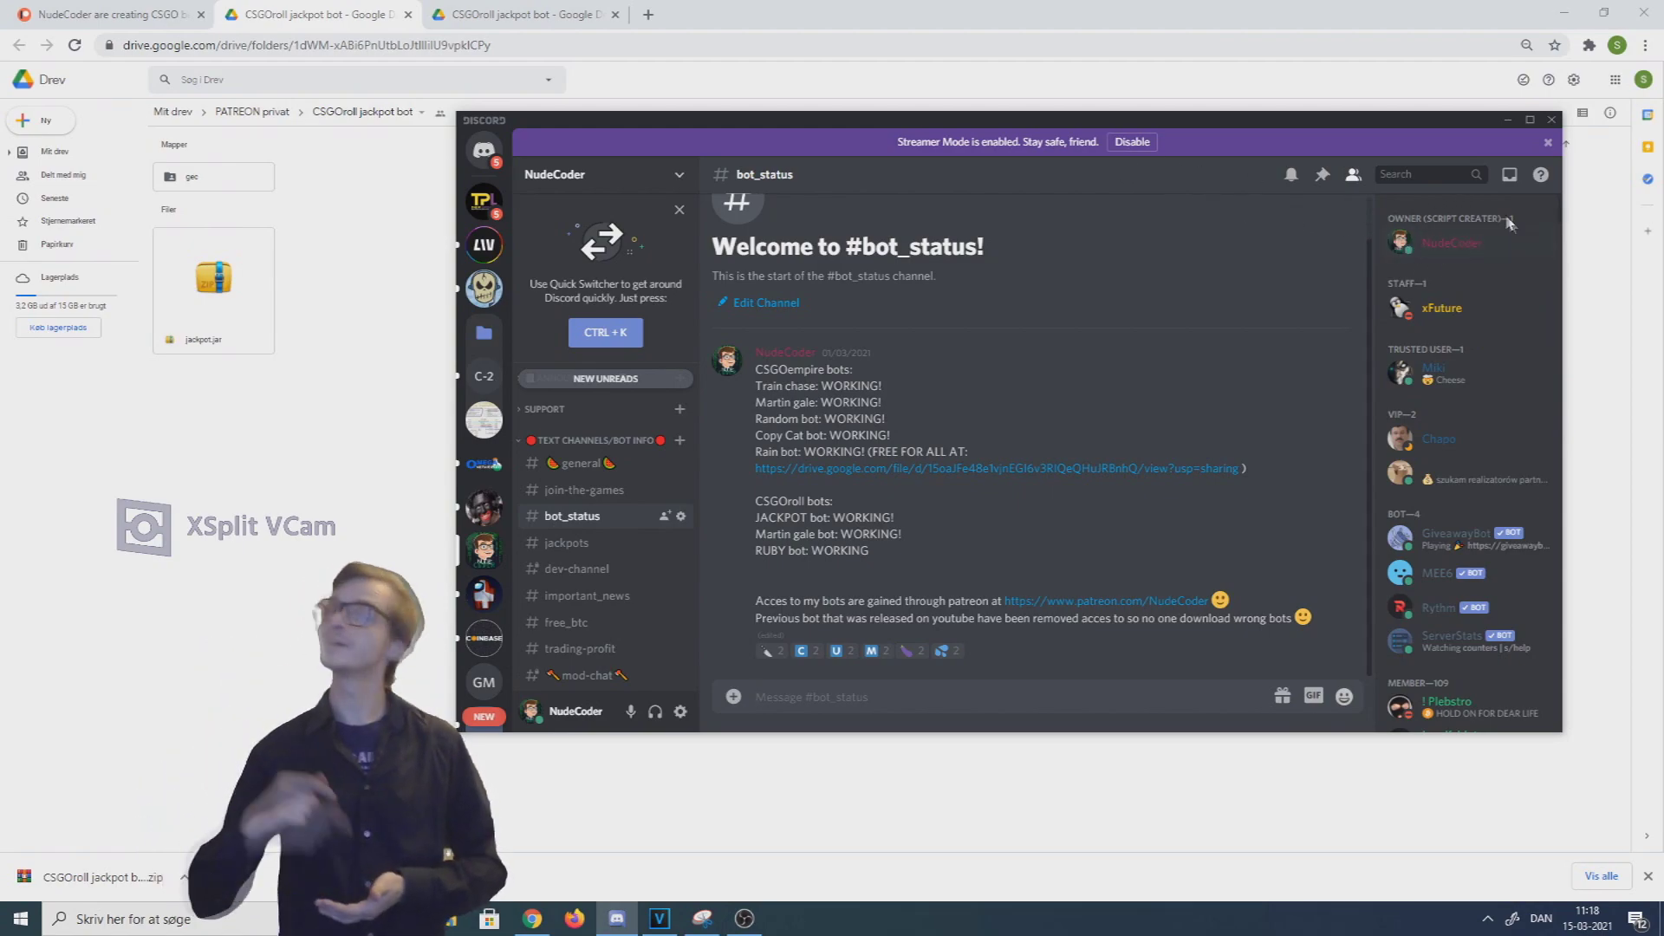
click(1479, 252)
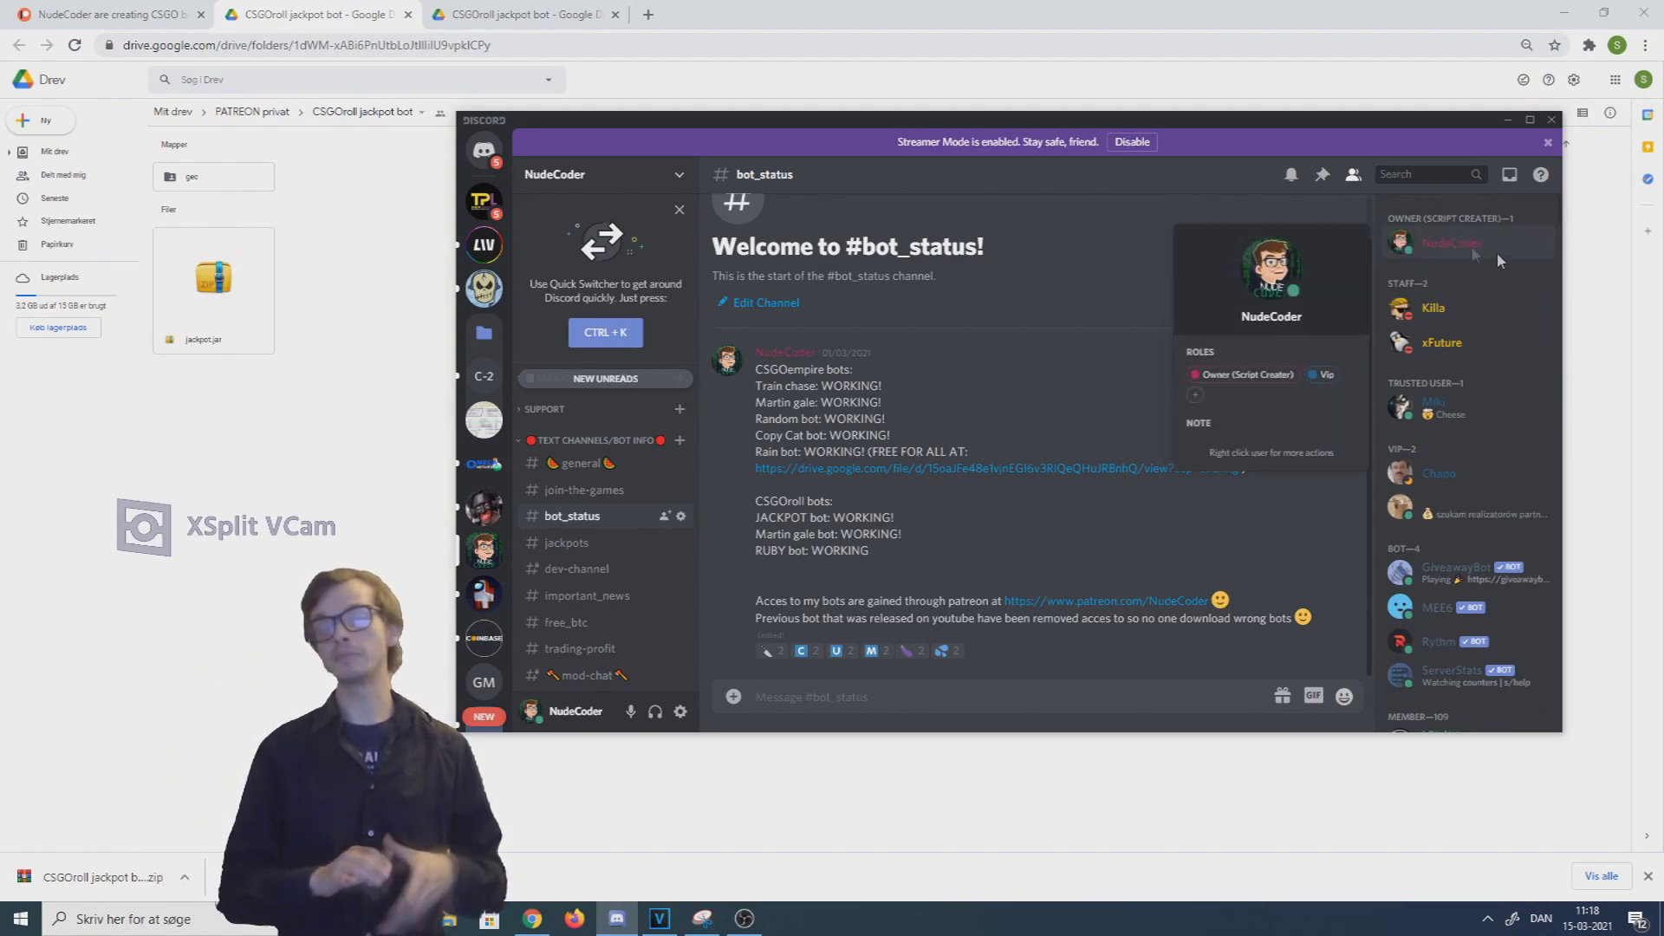
click(1626, 312)
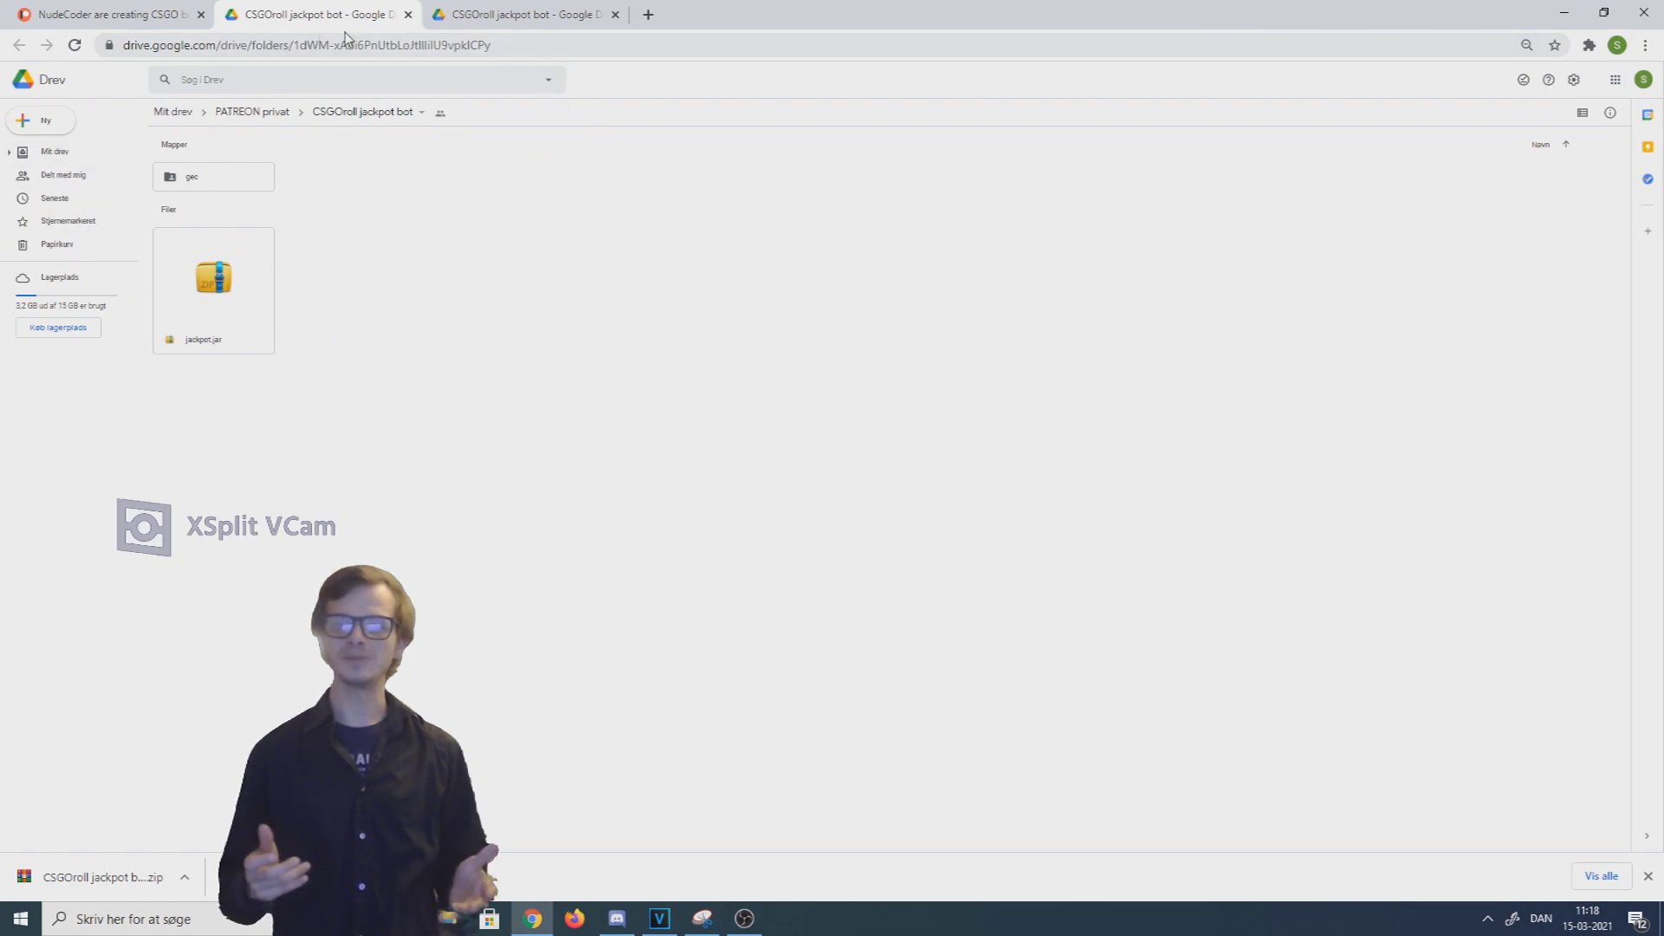
Download the entire 'CSGOroll jackpot bot' folder as a zip from its breadcrumb menu
click(355, 114)
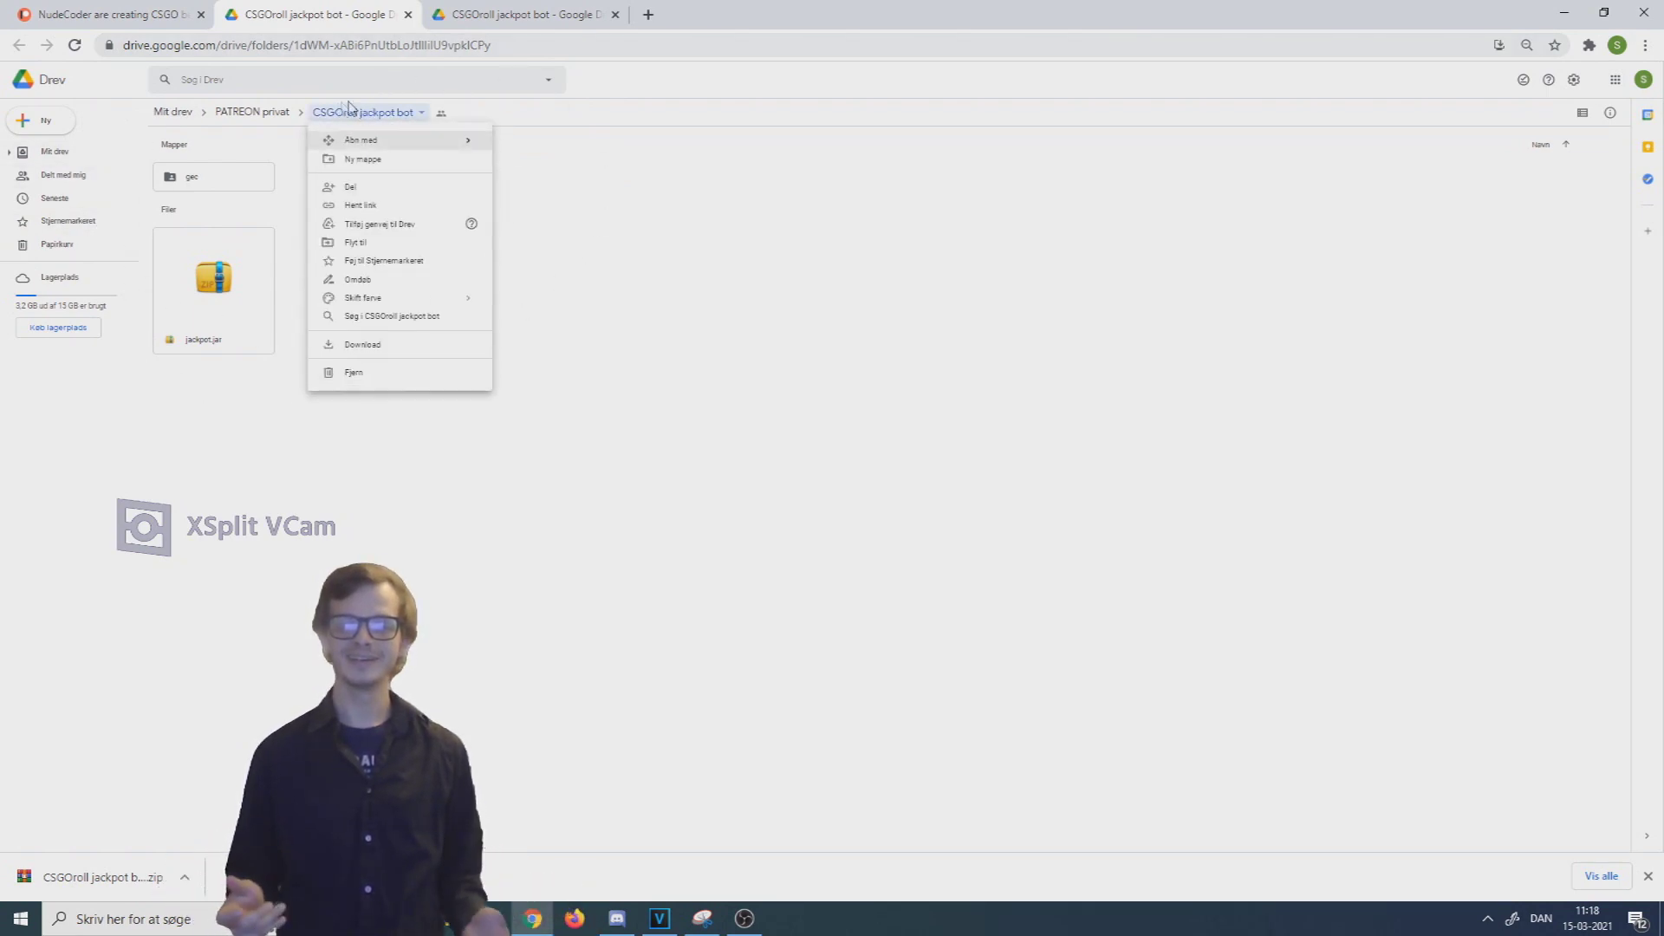
click(363, 346)
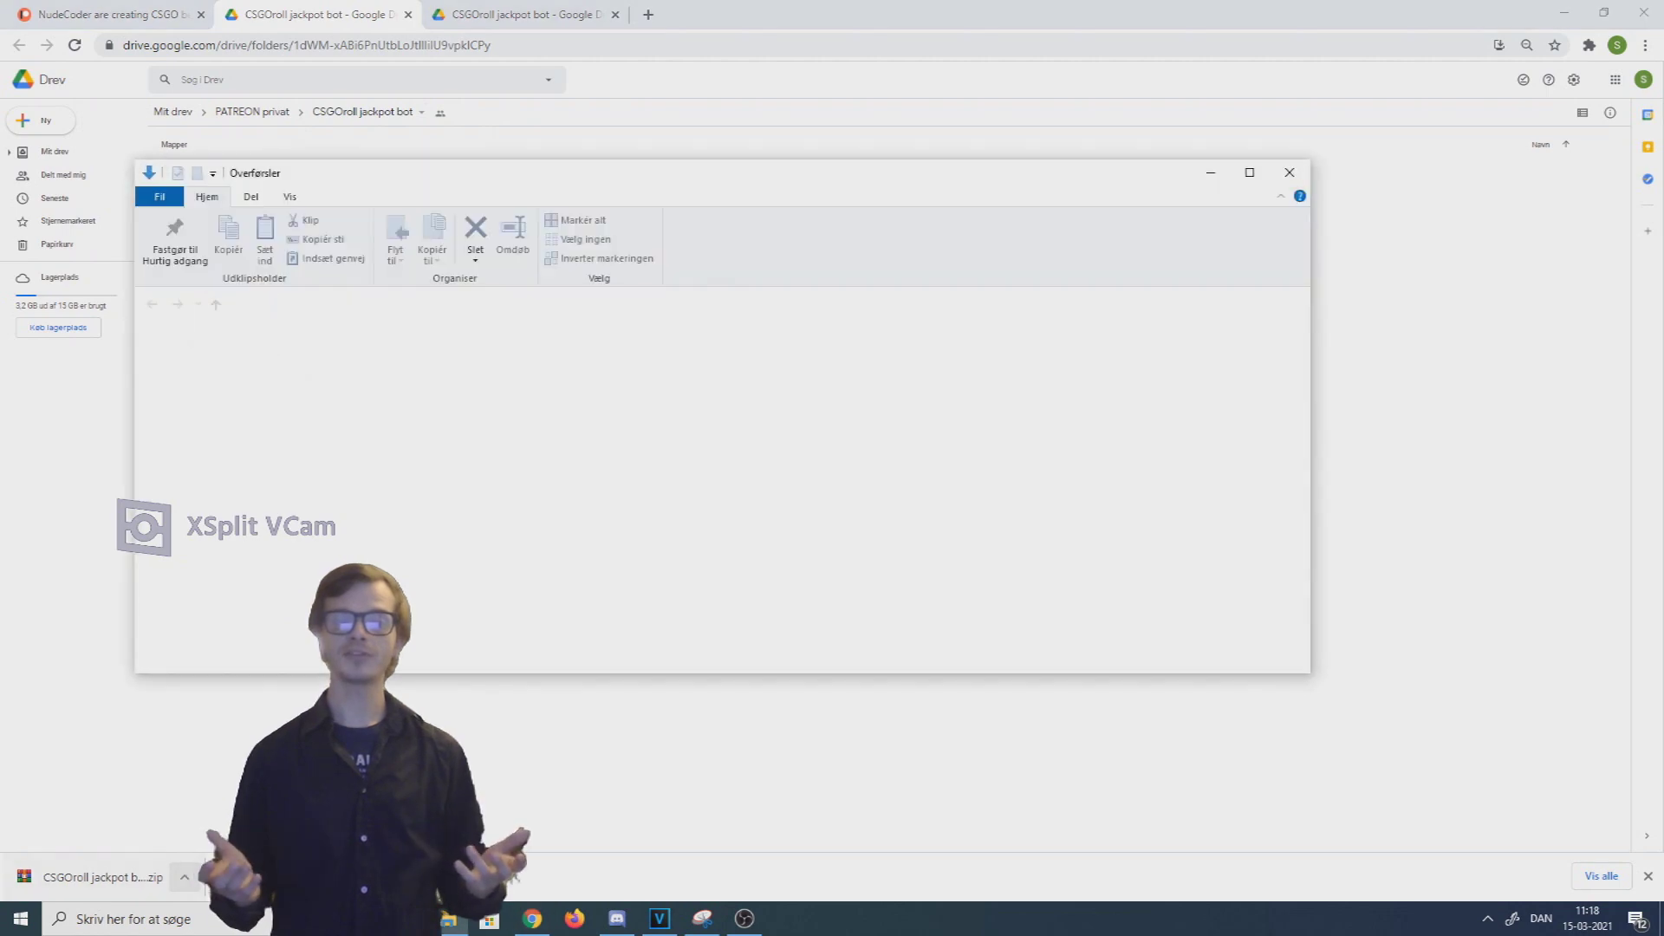
Move the bot folder from Downloads onto Acer (C:) and open C:\CSGOroll jackpot bot
mouse_move(384, 386)
mouse_down()
mouse_move(329, 520)
mouse_move(185, 602)
mouse_move(465, 378)
mouse_move(185, 600)
mouse_up()
click(201, 597)
click(325, 414)
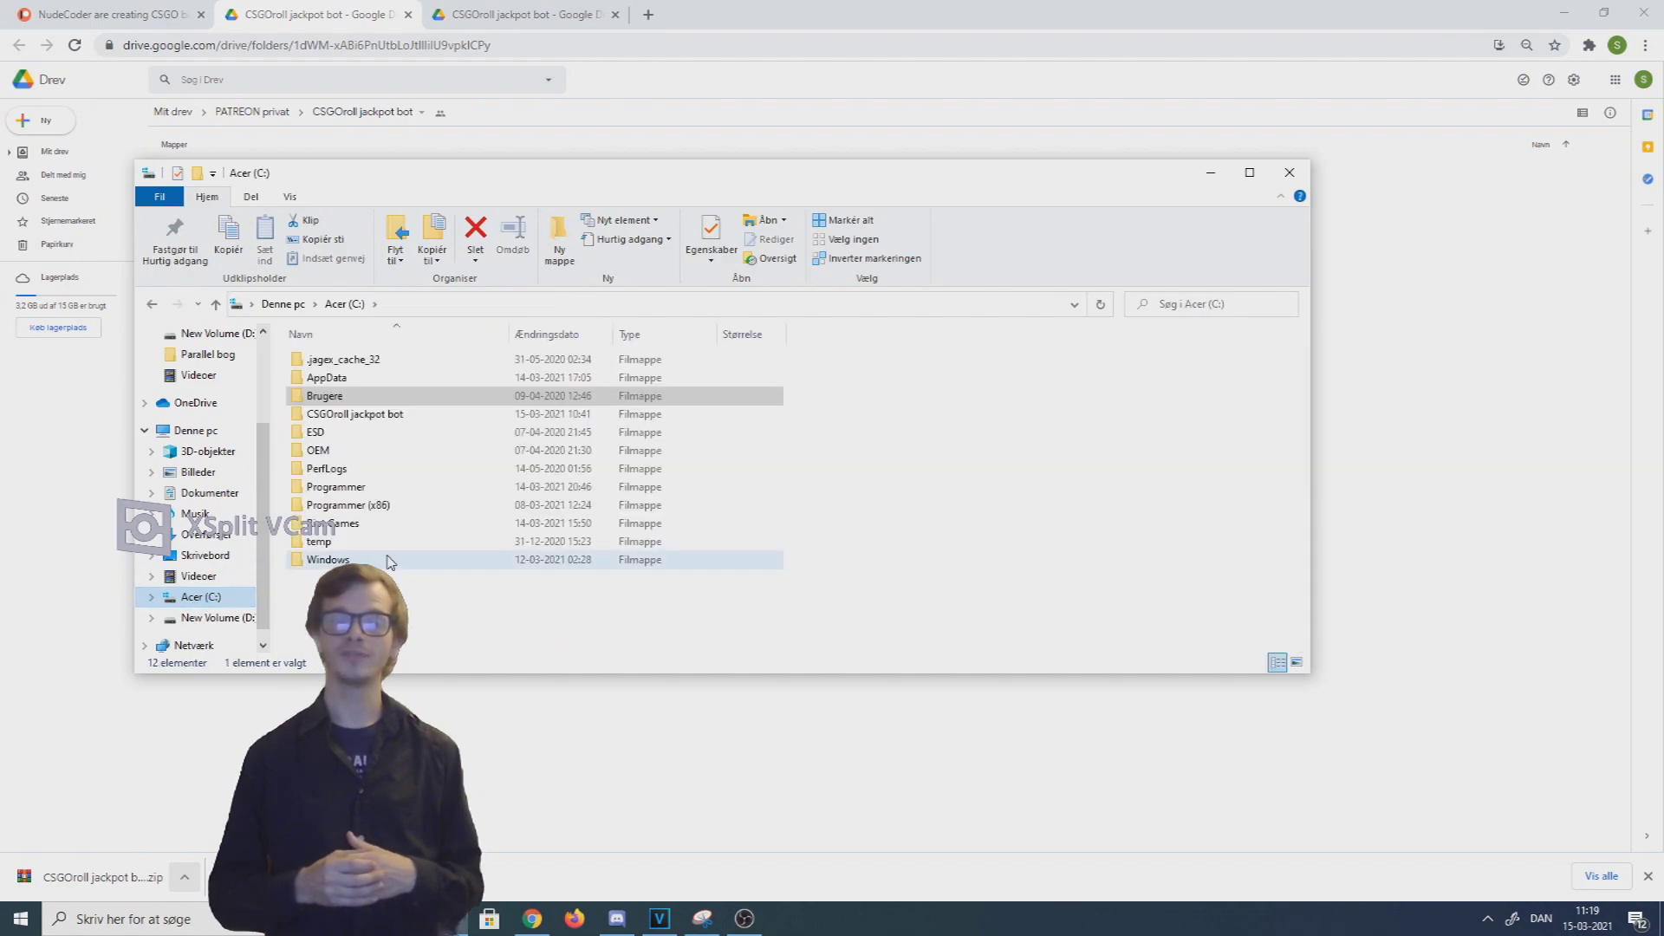
double_click(323, 416)
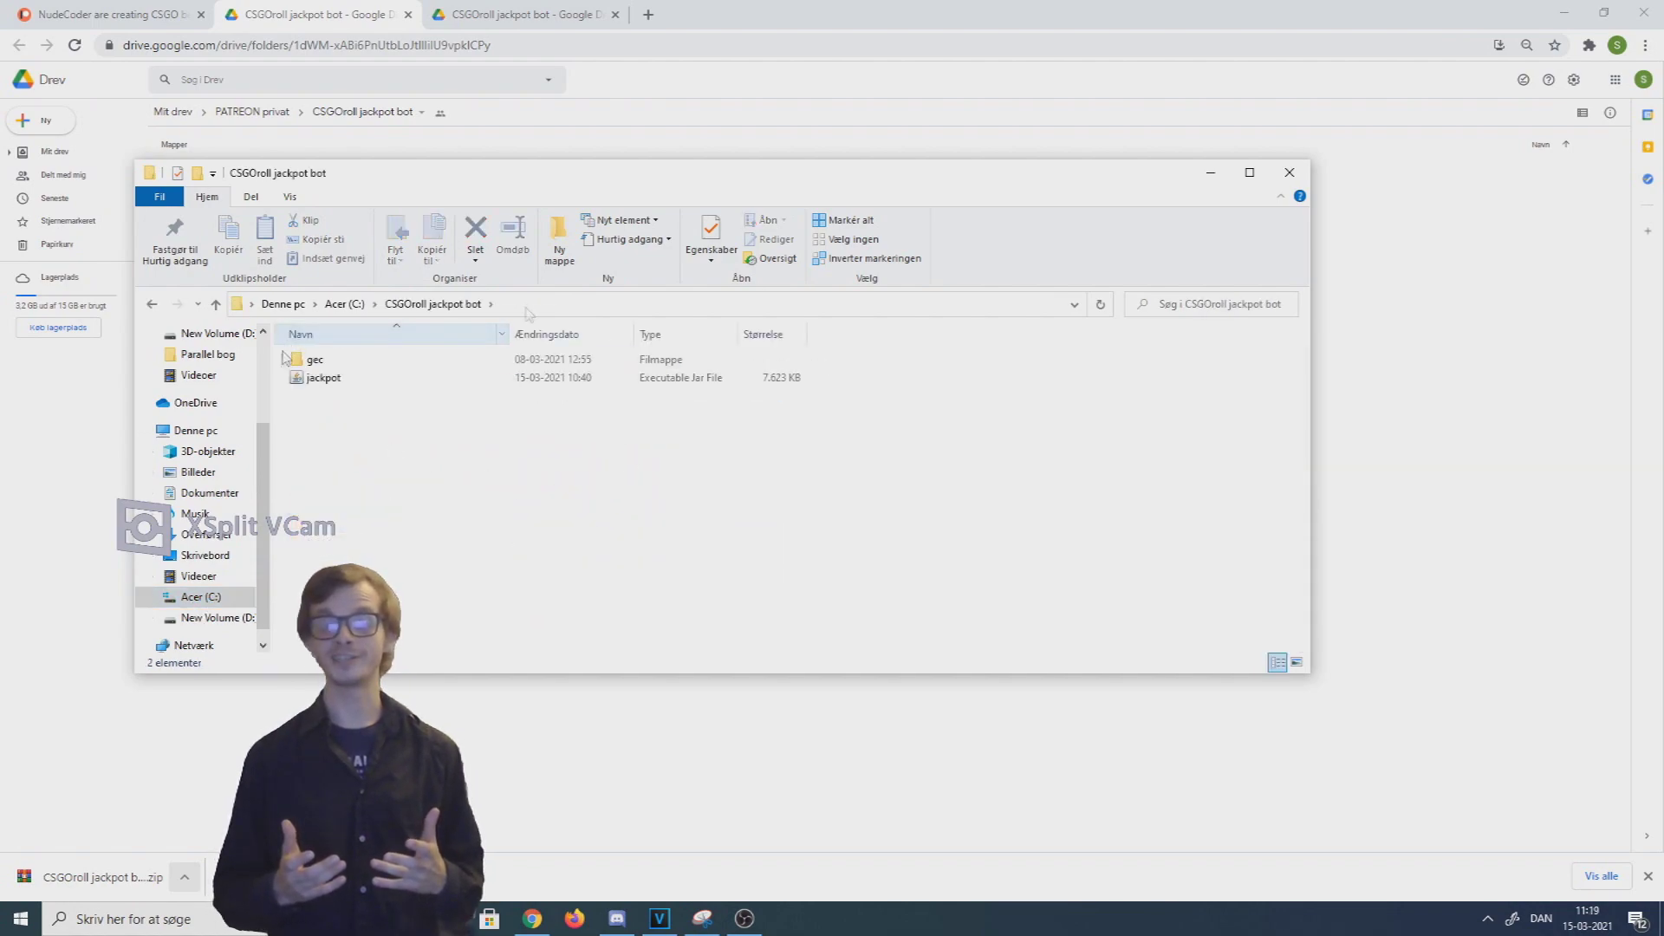
click(526, 308)
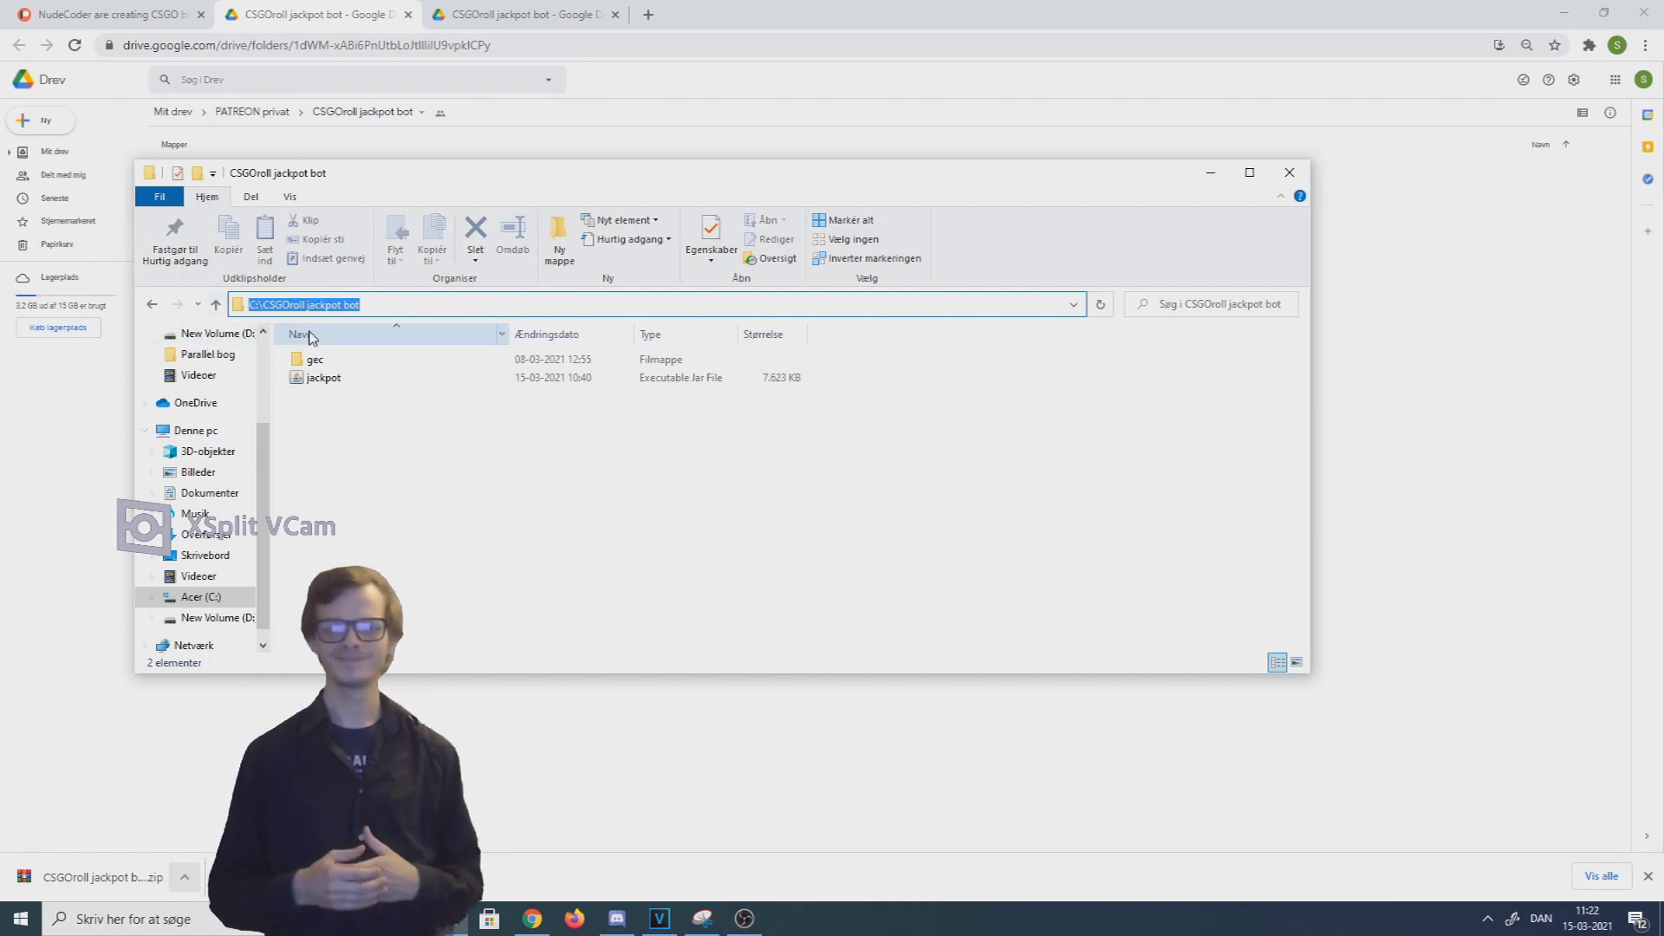
click(828, 475)
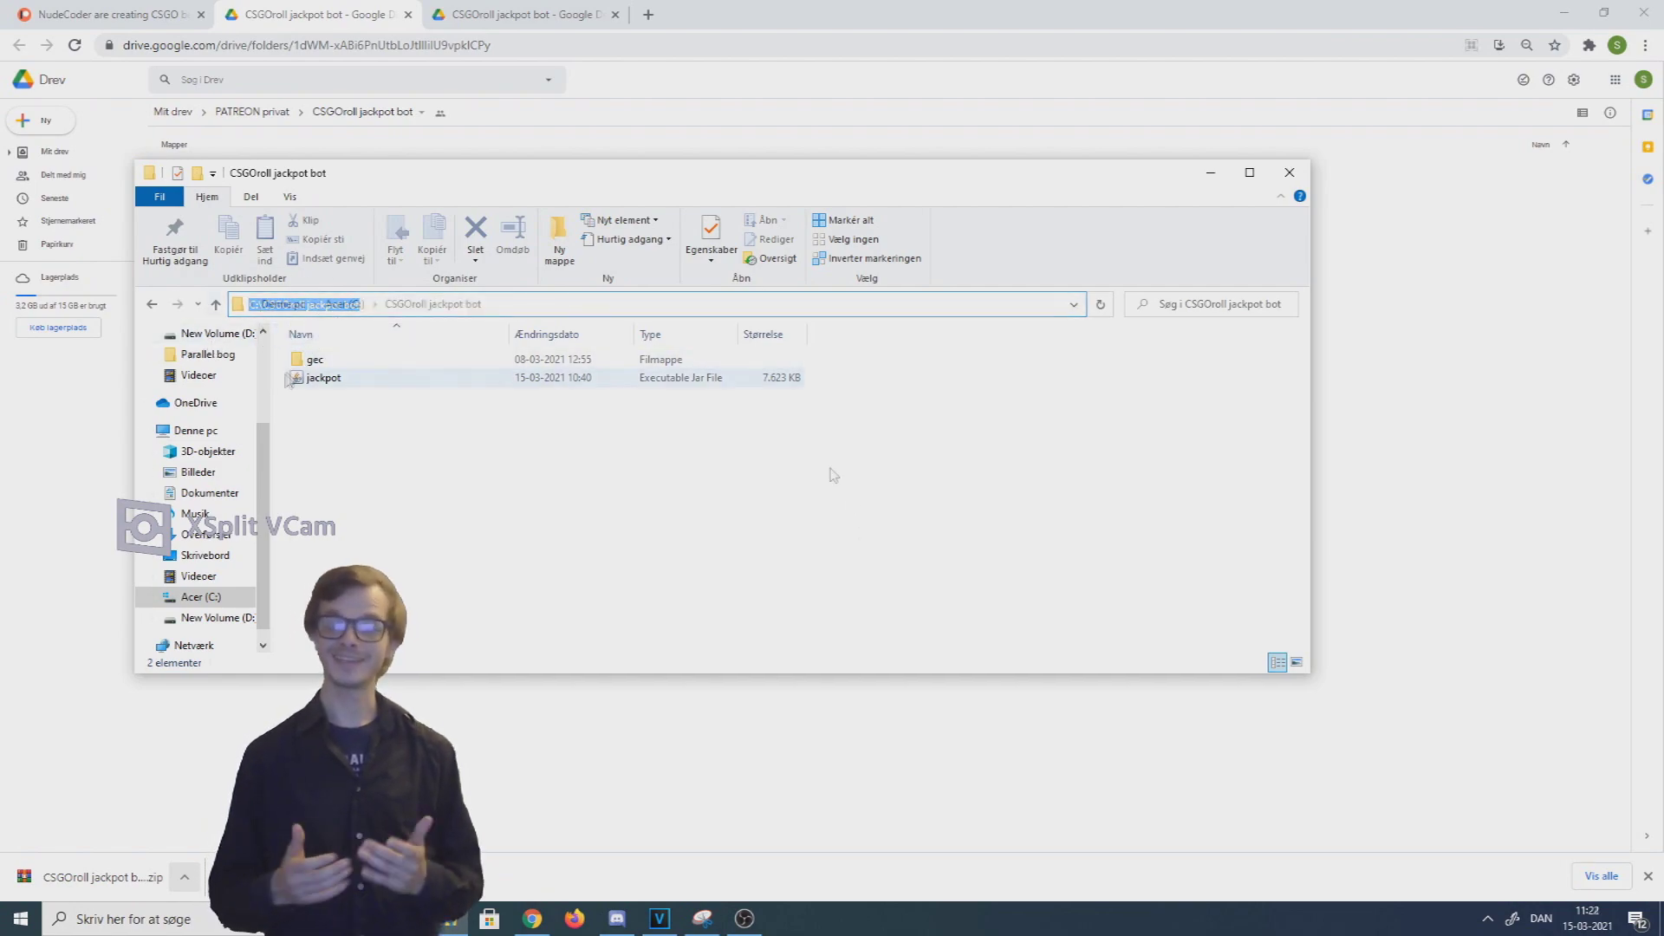
click(652, 21)
Search 'java', open the Java.com download page, then switch to File Explorer
text(java)
key(Return)
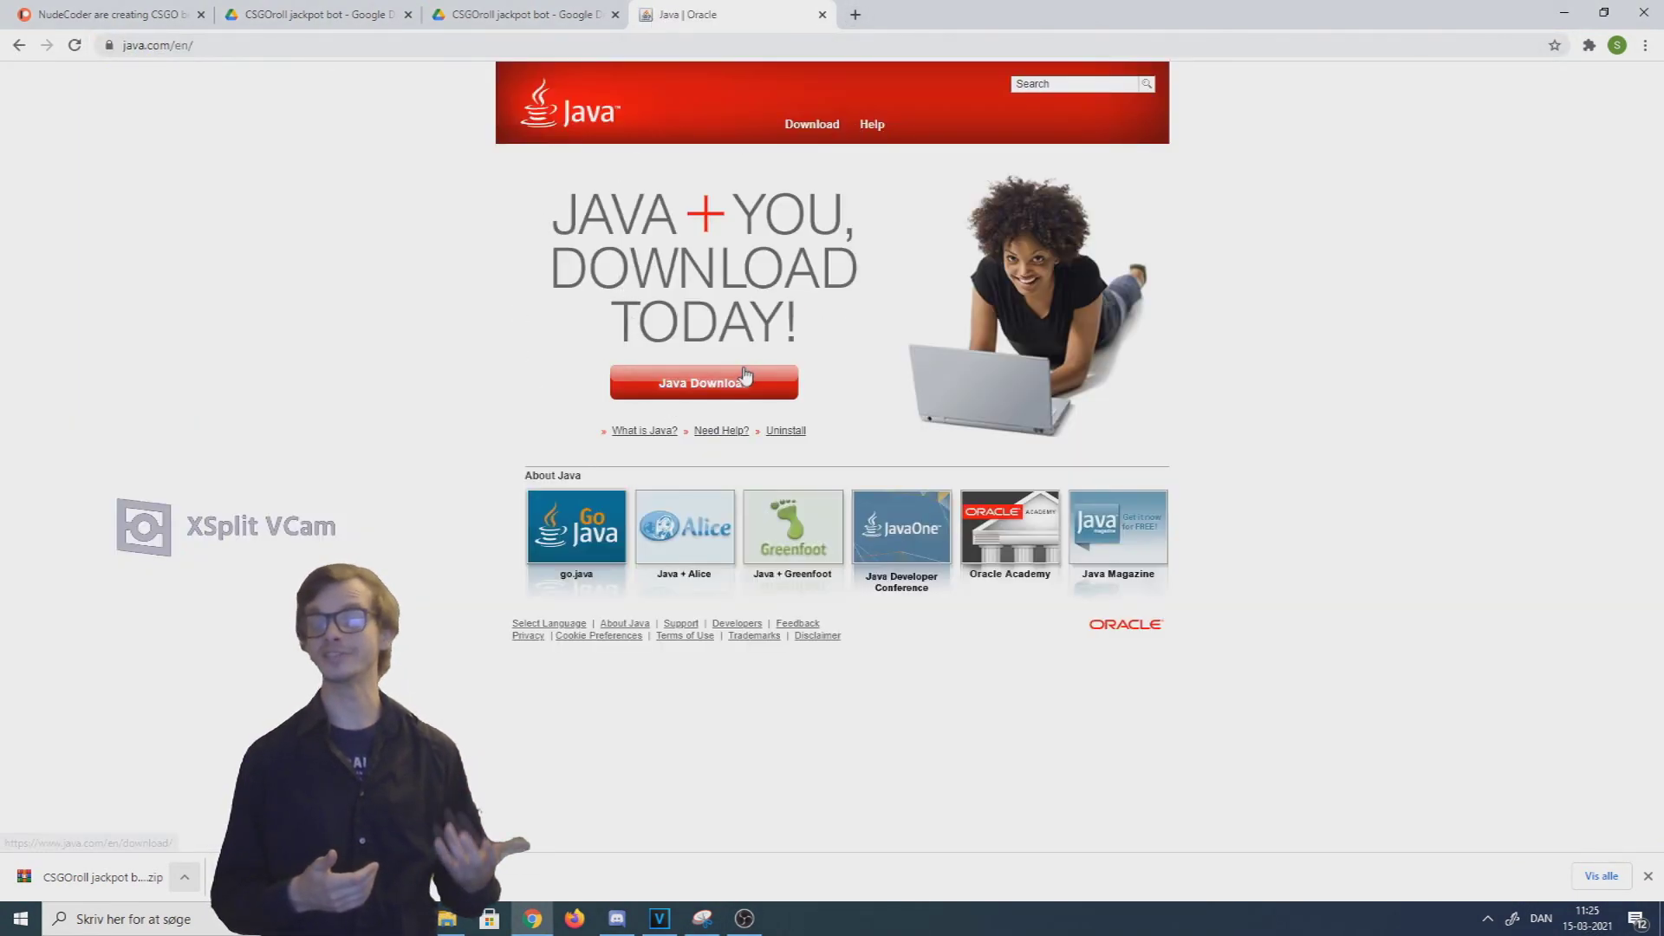
click(743, 375)
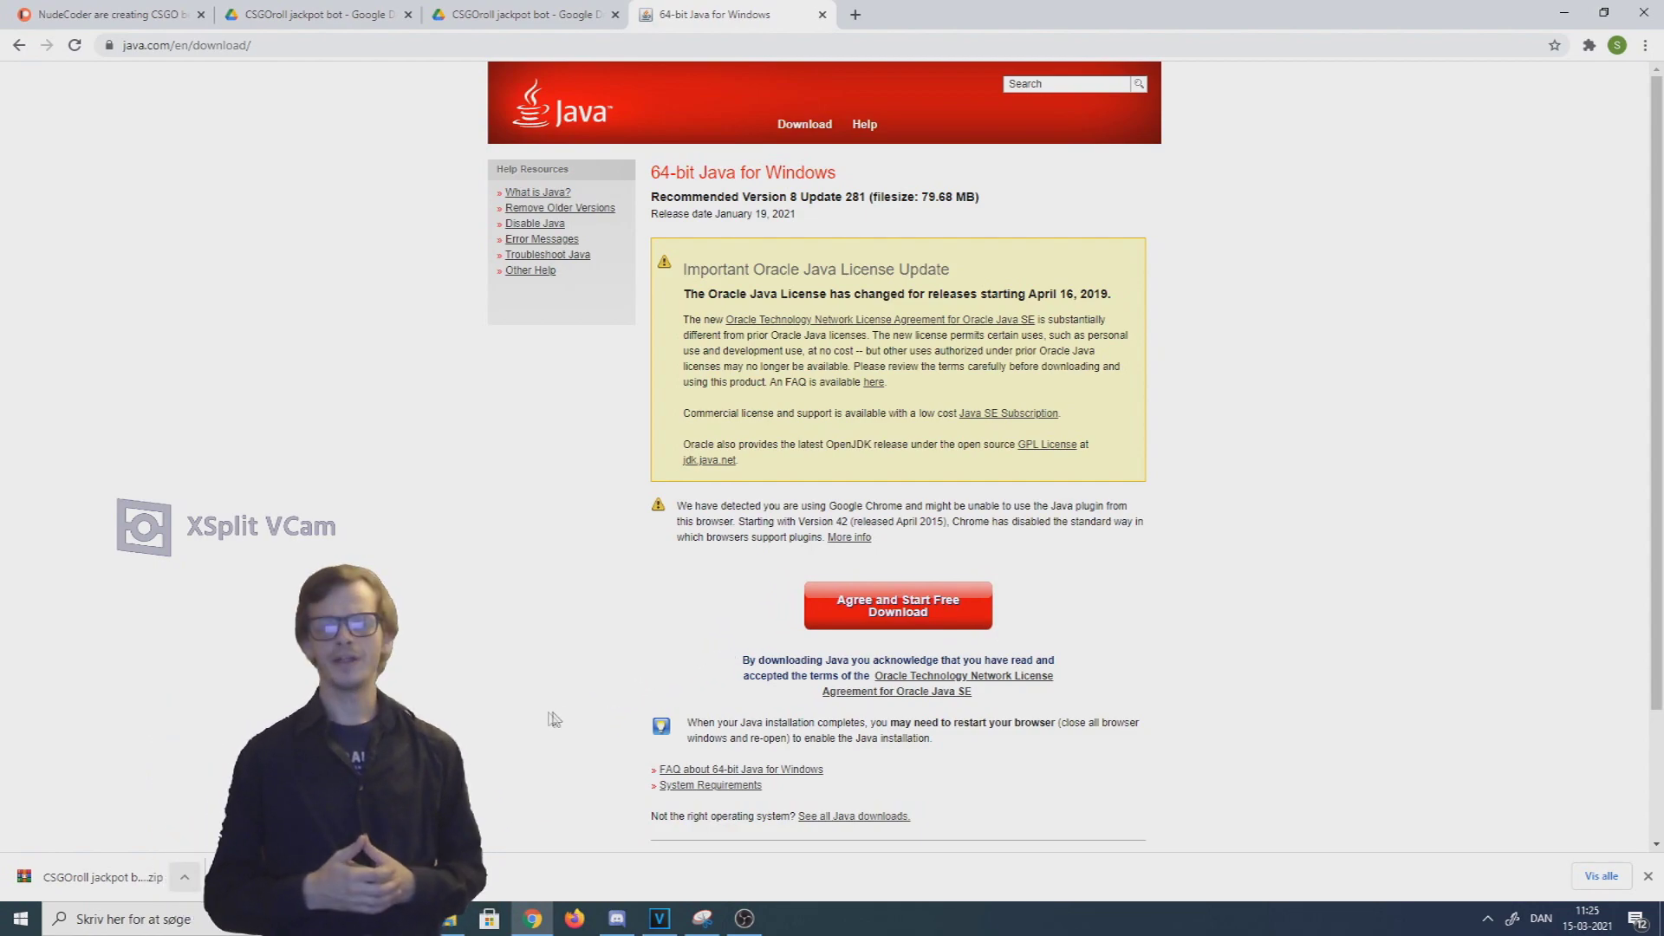
key(alt+Tab)
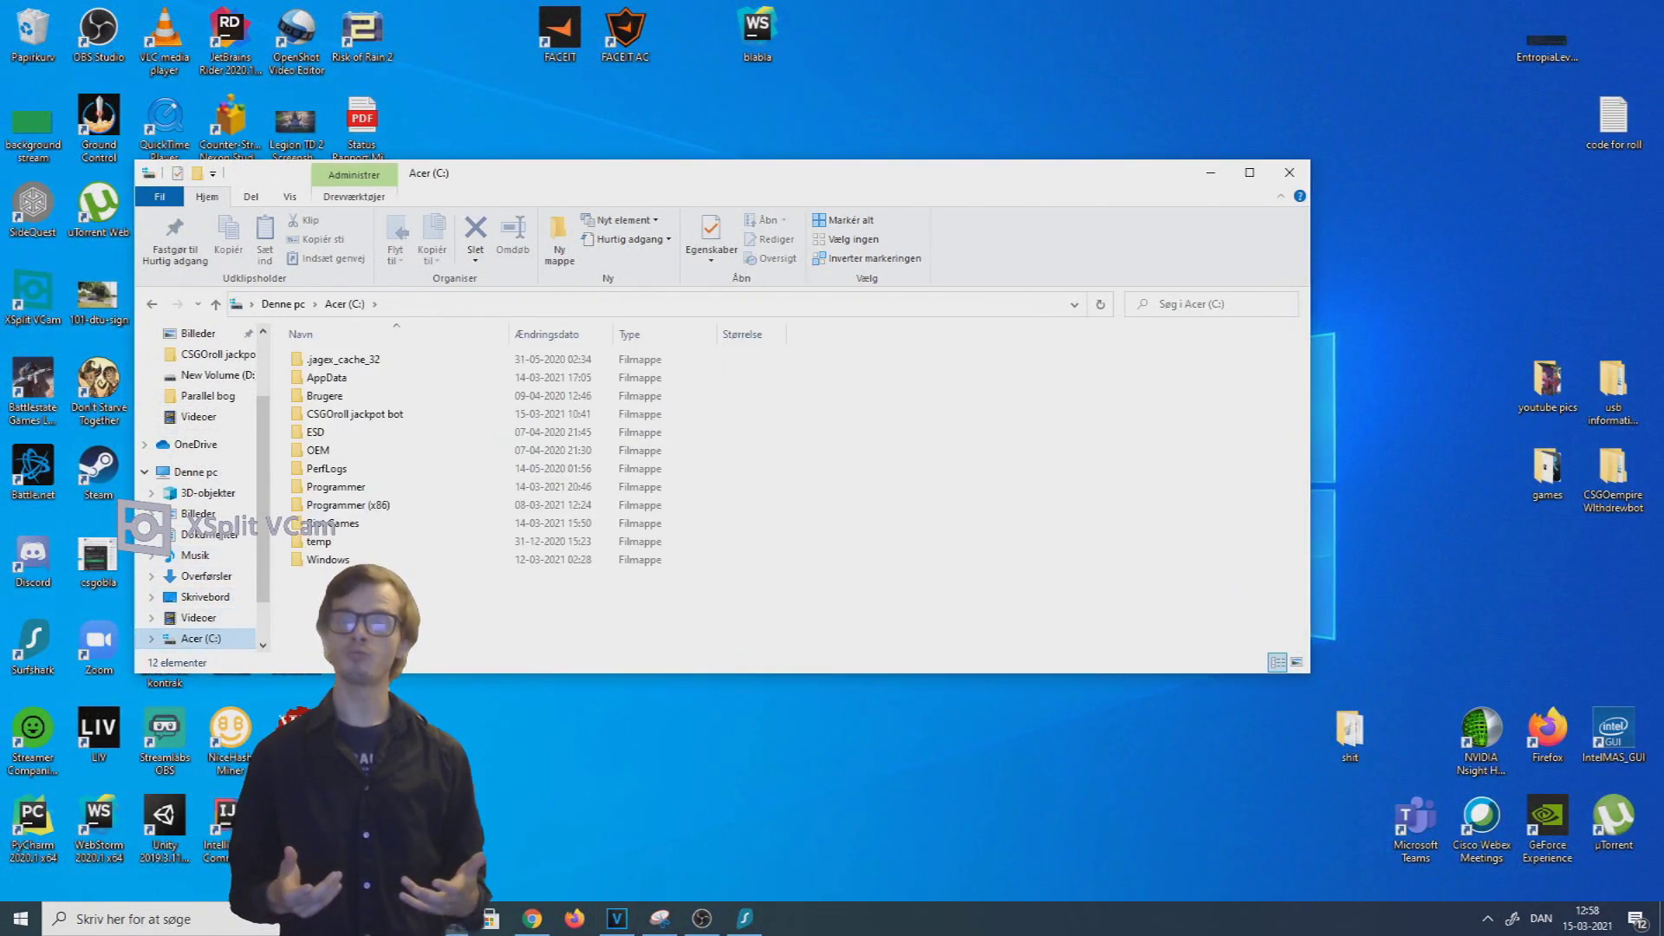
Open a Command Prompt in C:\CSGOroll jackpot bot via the folder's address bar
double_click(362, 414)
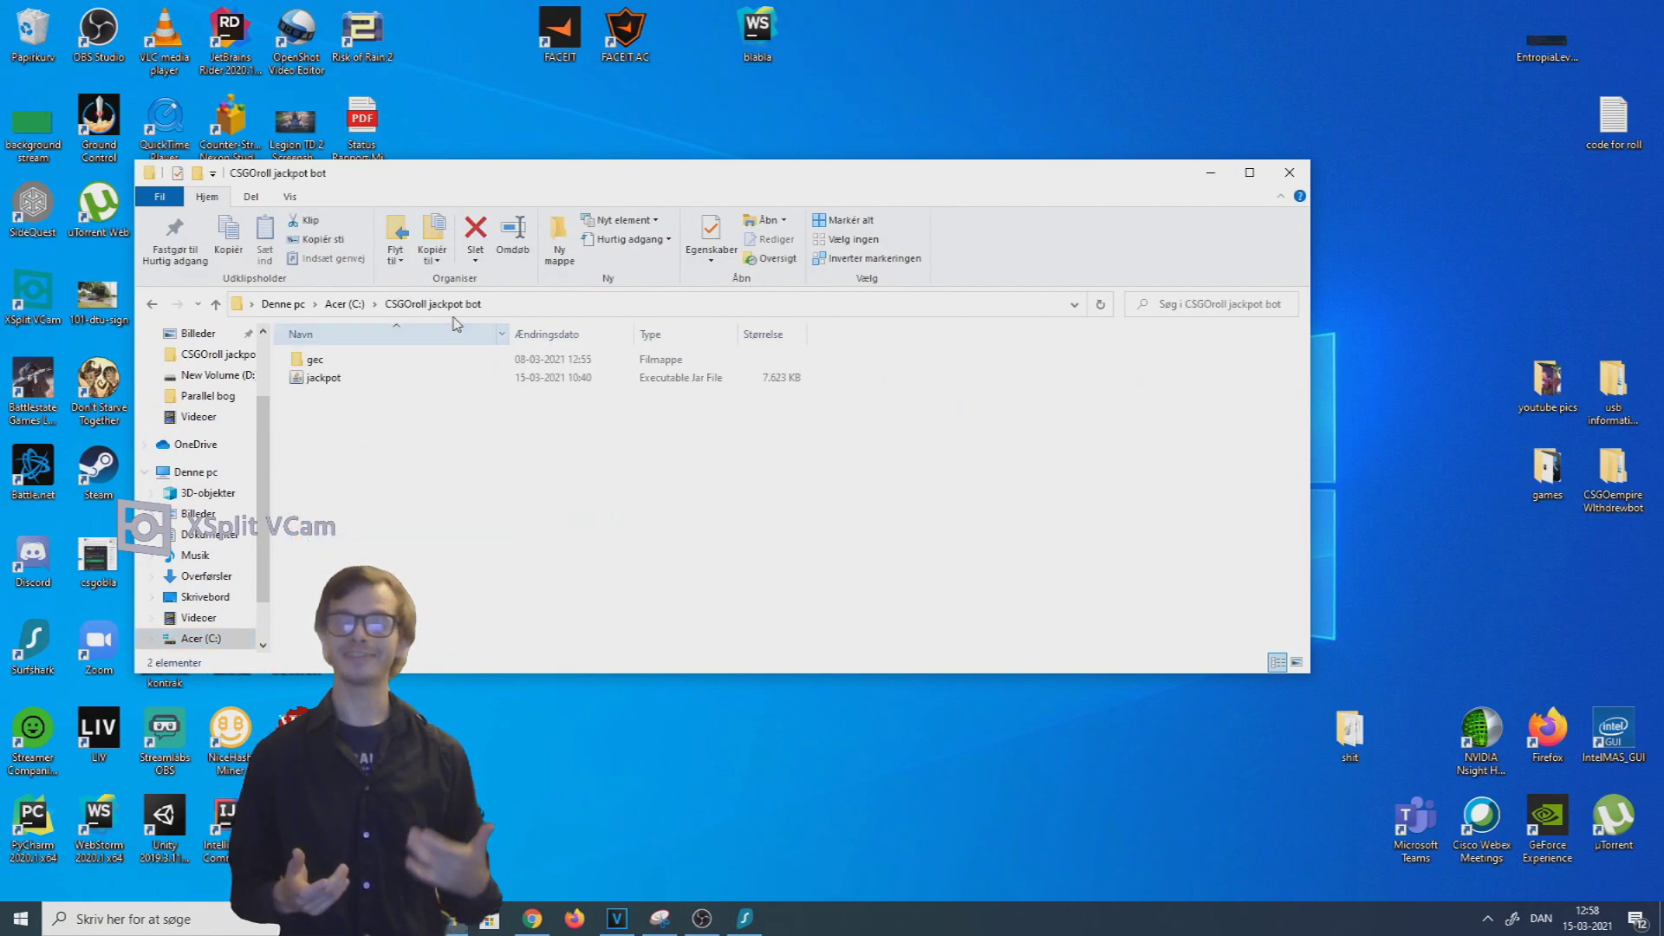
click(546, 304)
text(cmd)
key(Return)
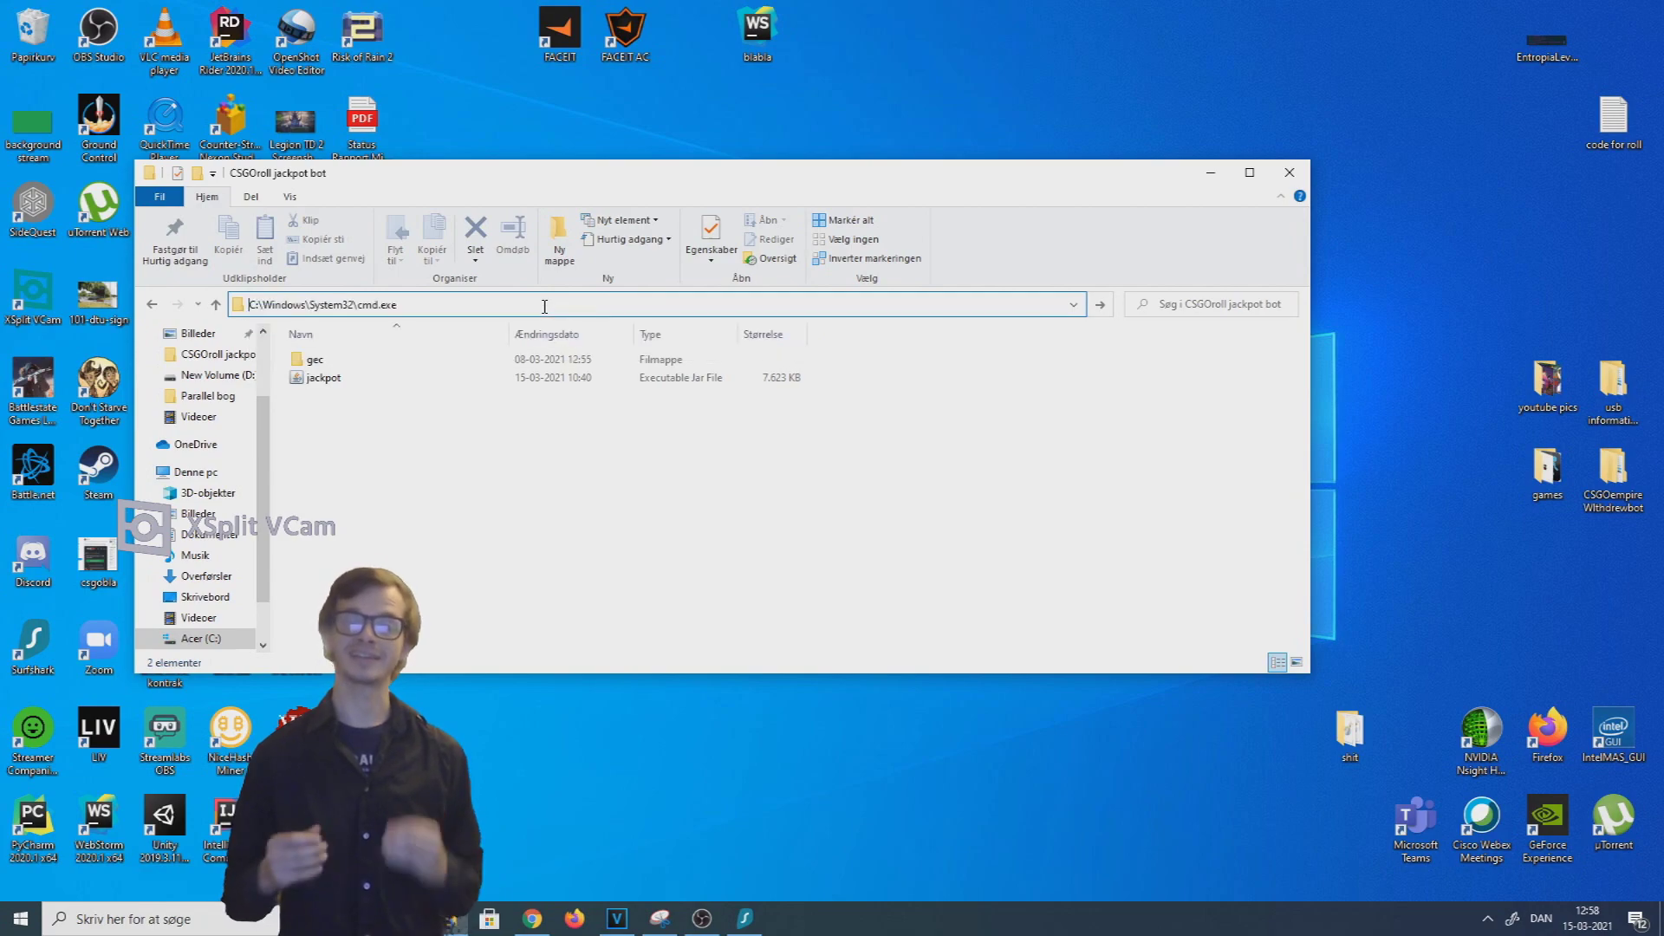
Run java -jar jackpot.jar and accept 8.75 as the bet after a double green
text(java)
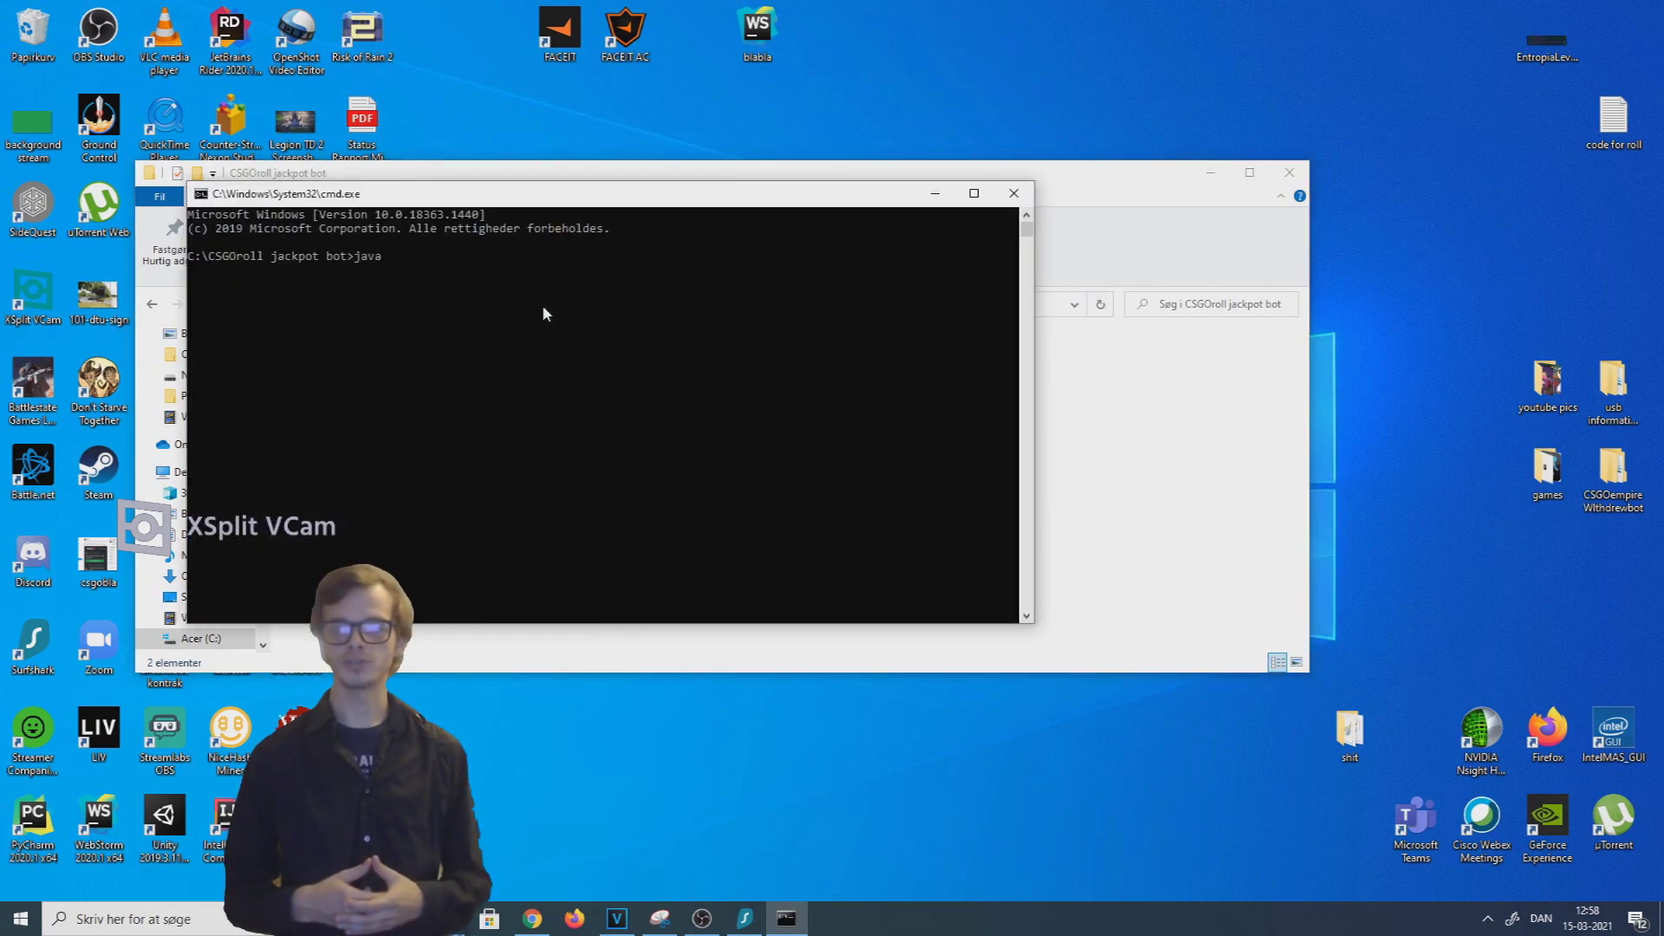
text( -jar jackpot)
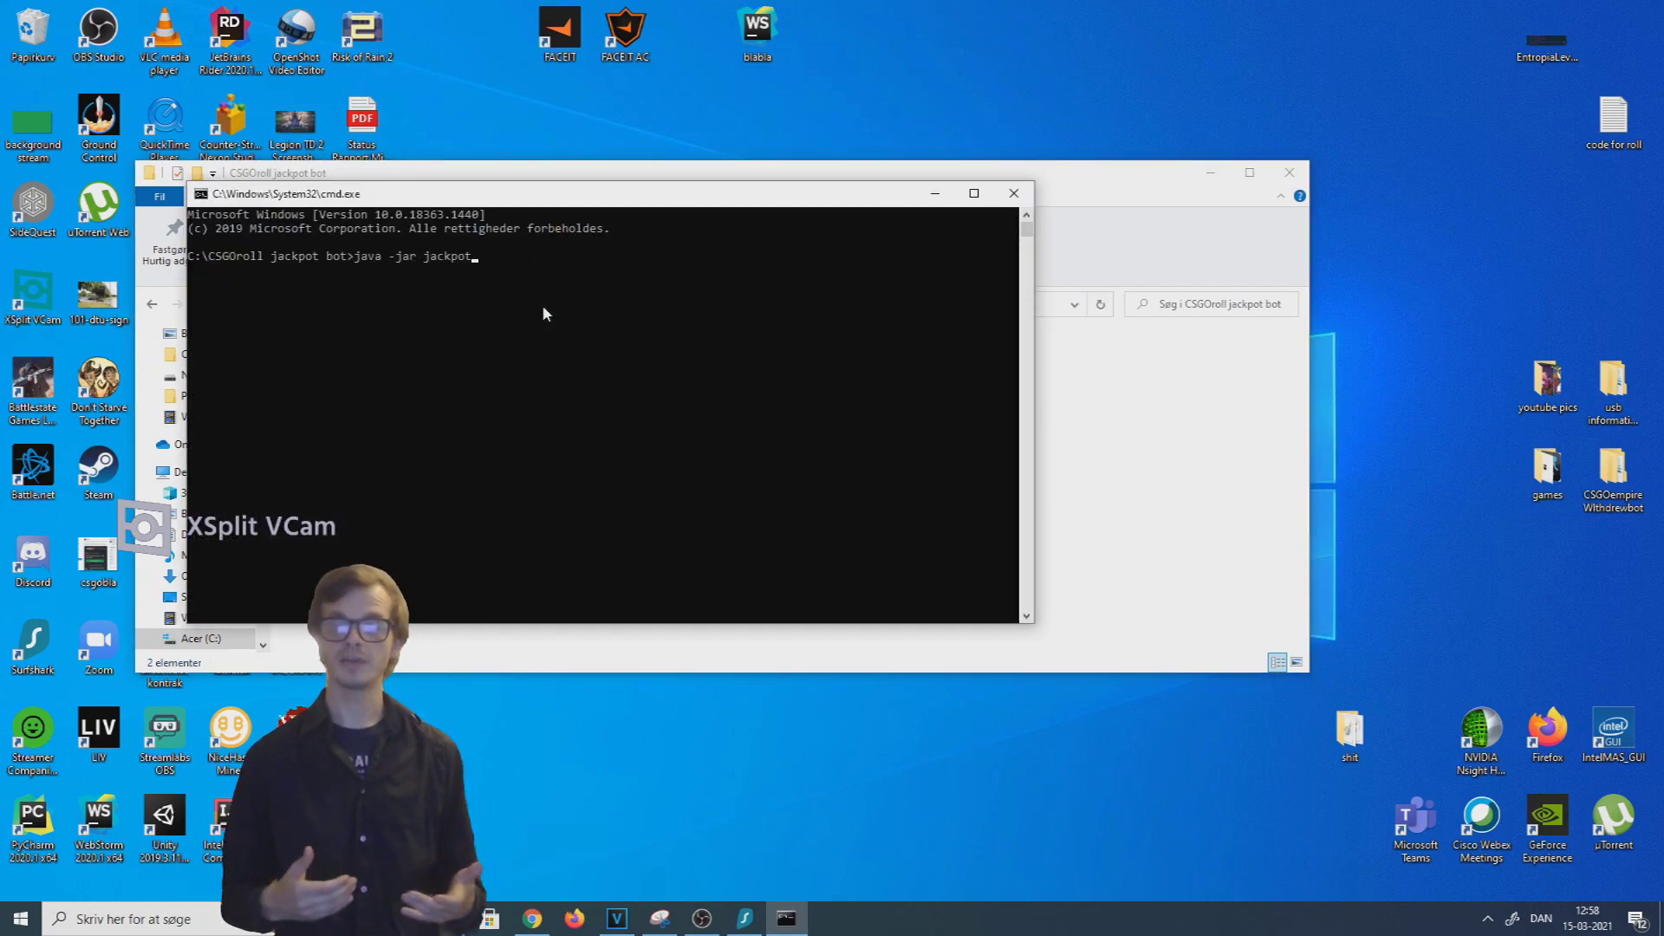
text(.jar)
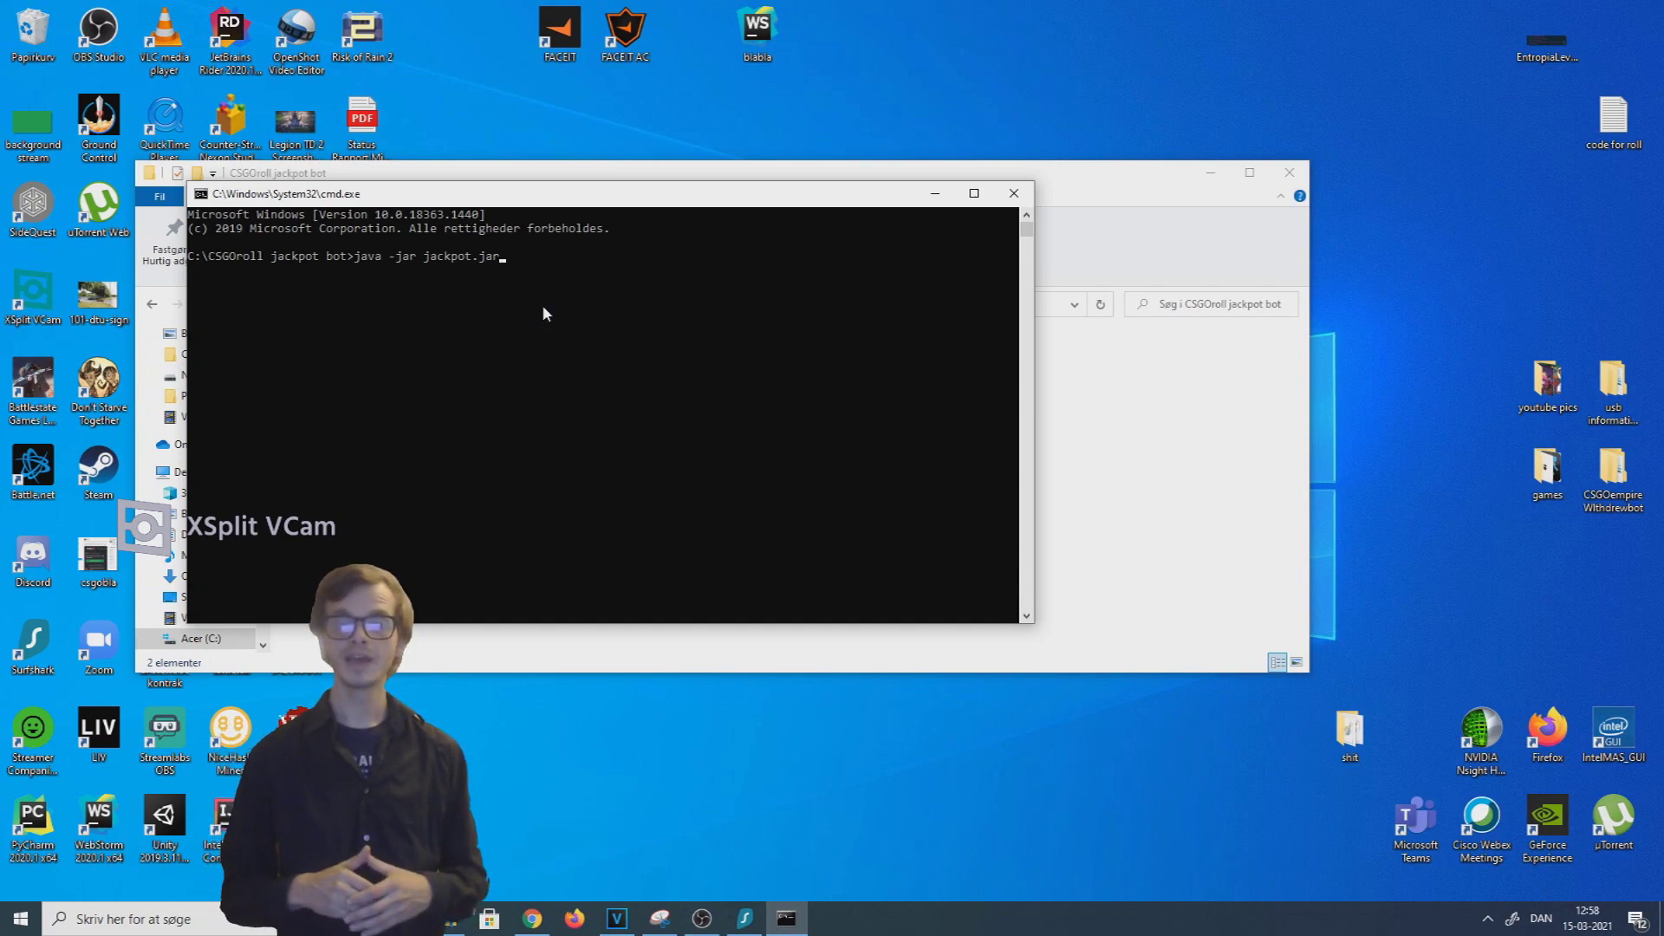
key(Return)
text(0.75)
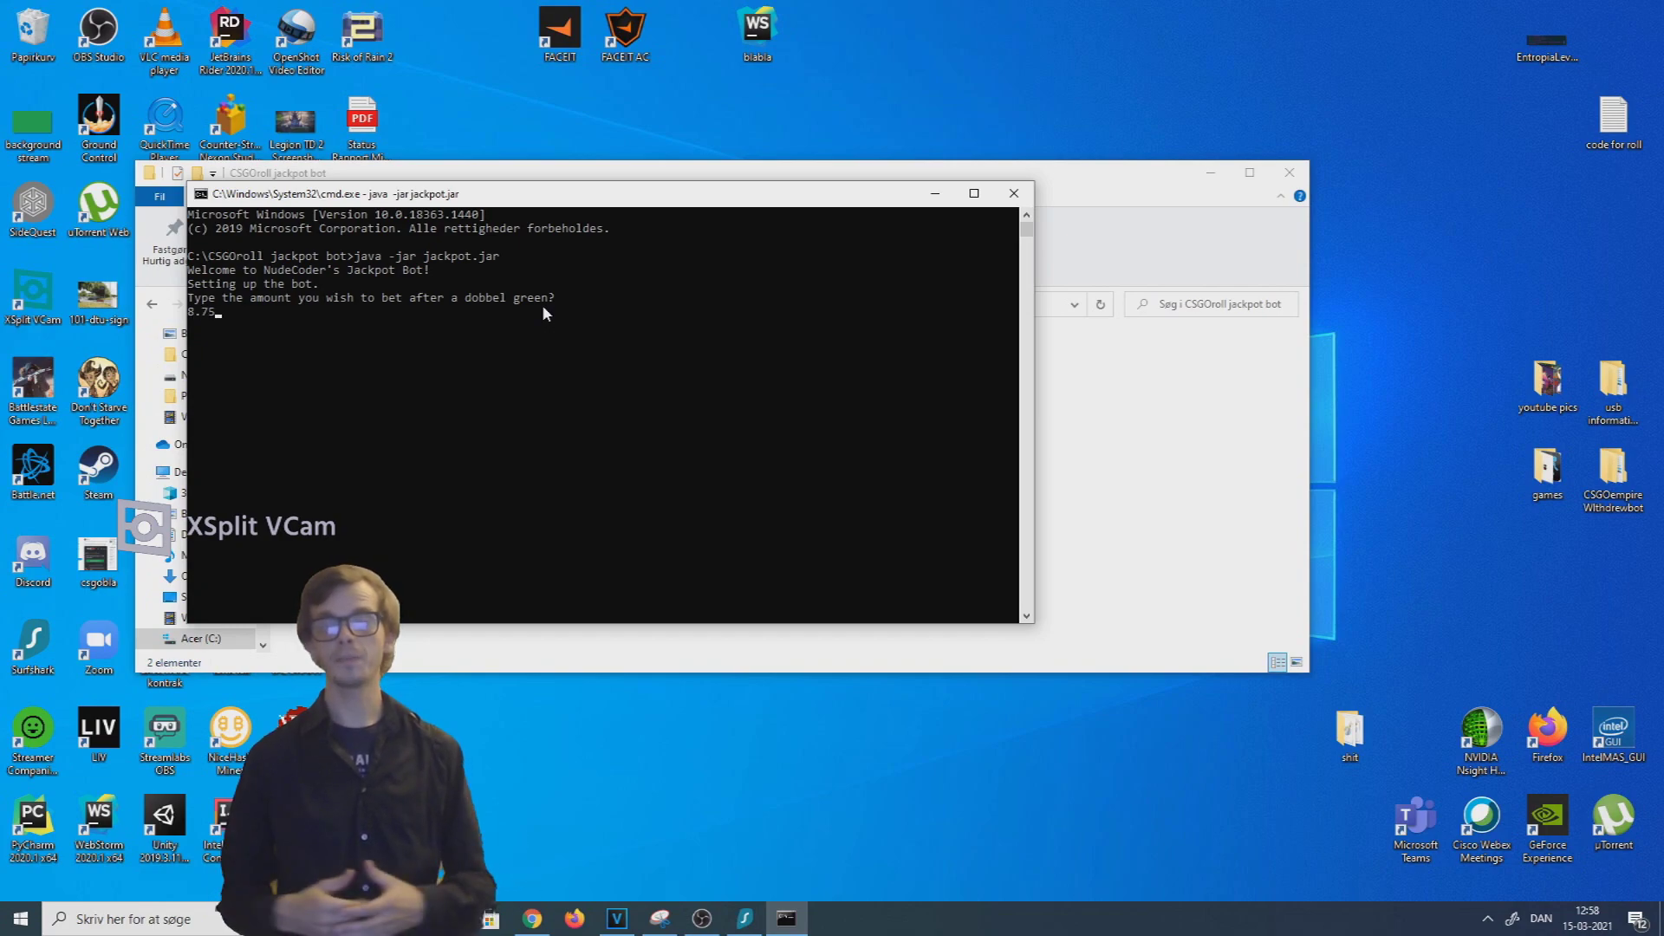
key(Return)
Choose red (r) as the betting colour and move the console to the lower right beside Firefox
text(r)
key(Return)
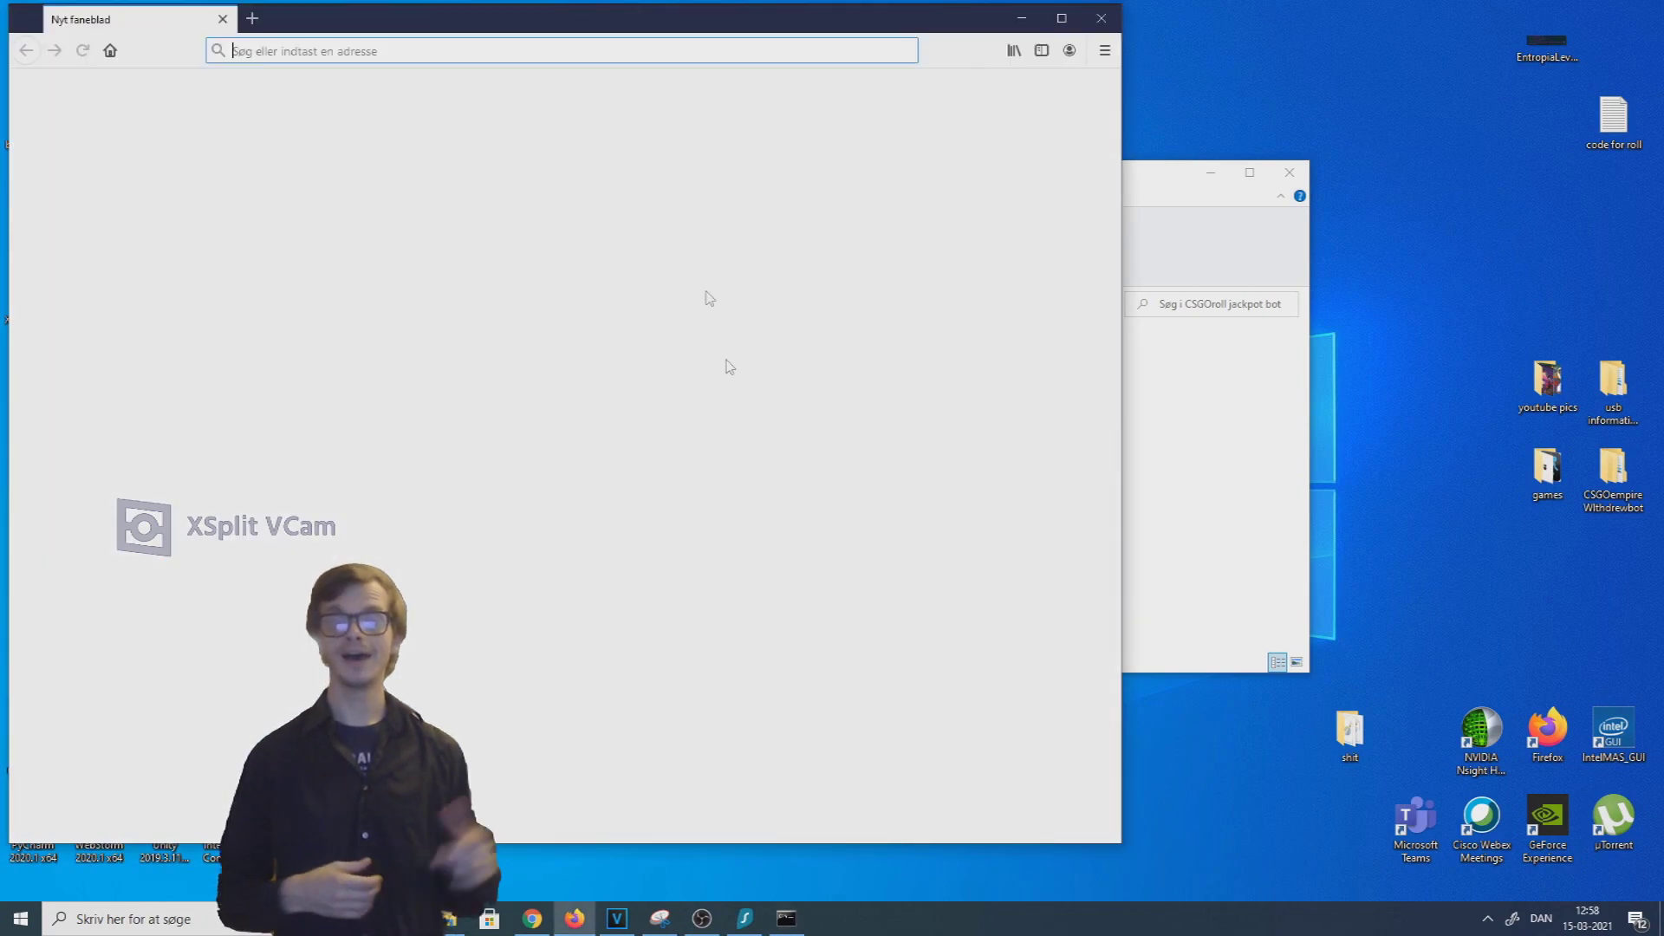
click(780, 923)
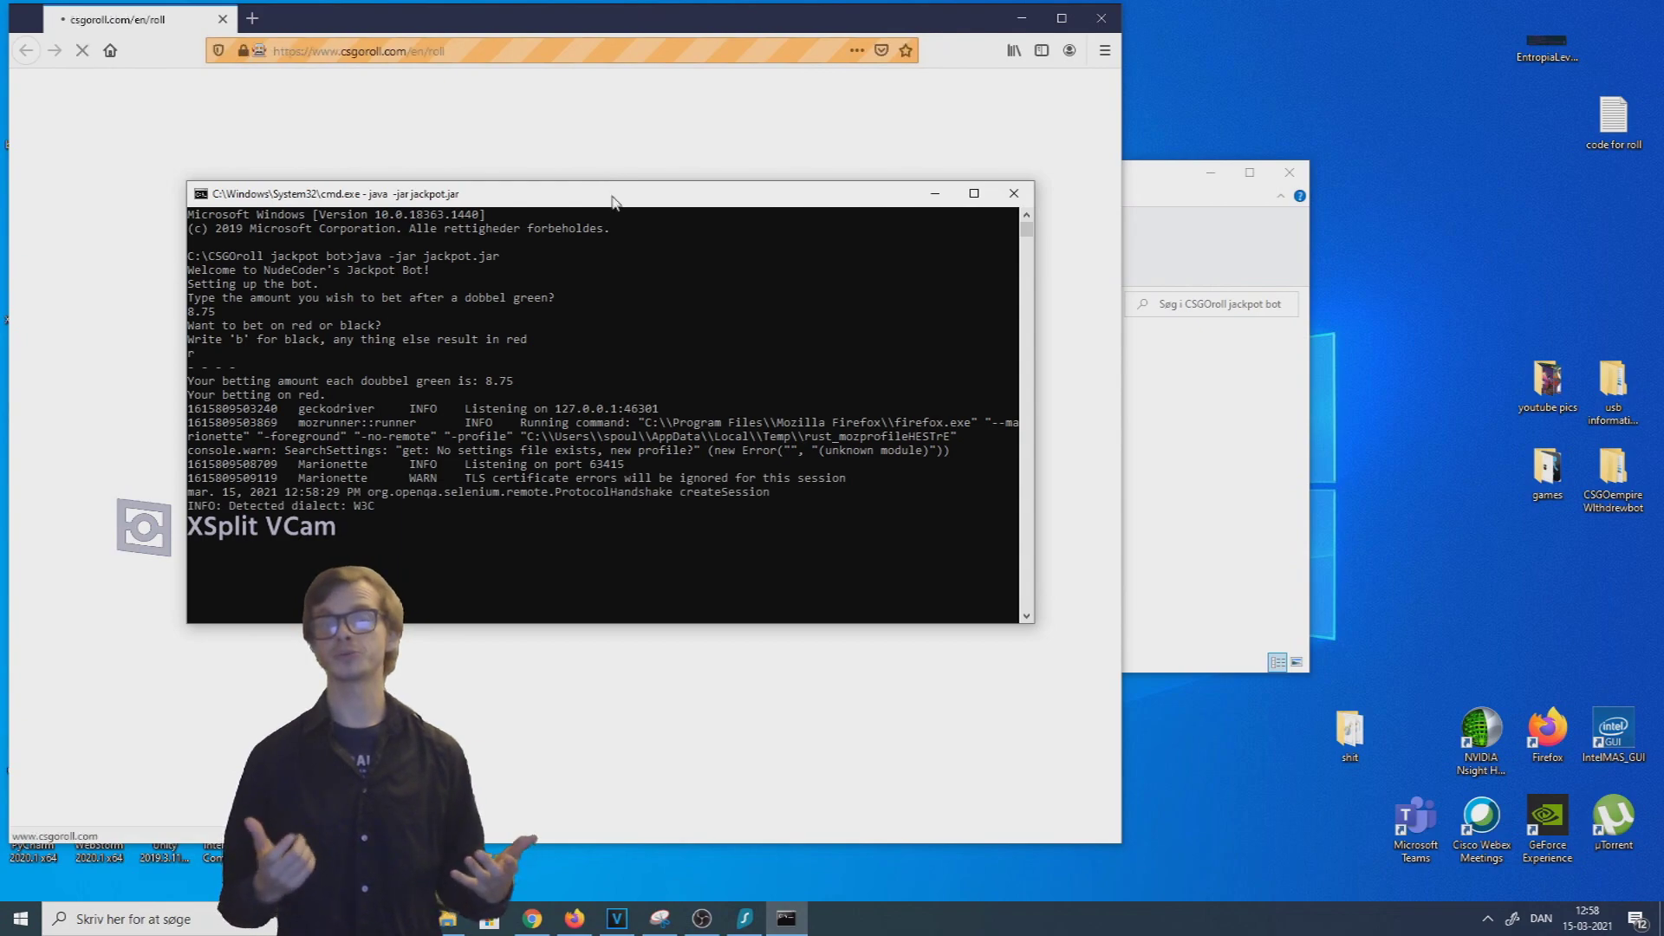
mouse_move(611, 194)
mouse_down()
mouse_move(1220, 407)
mouse_move(1244, 478)
mouse_up()
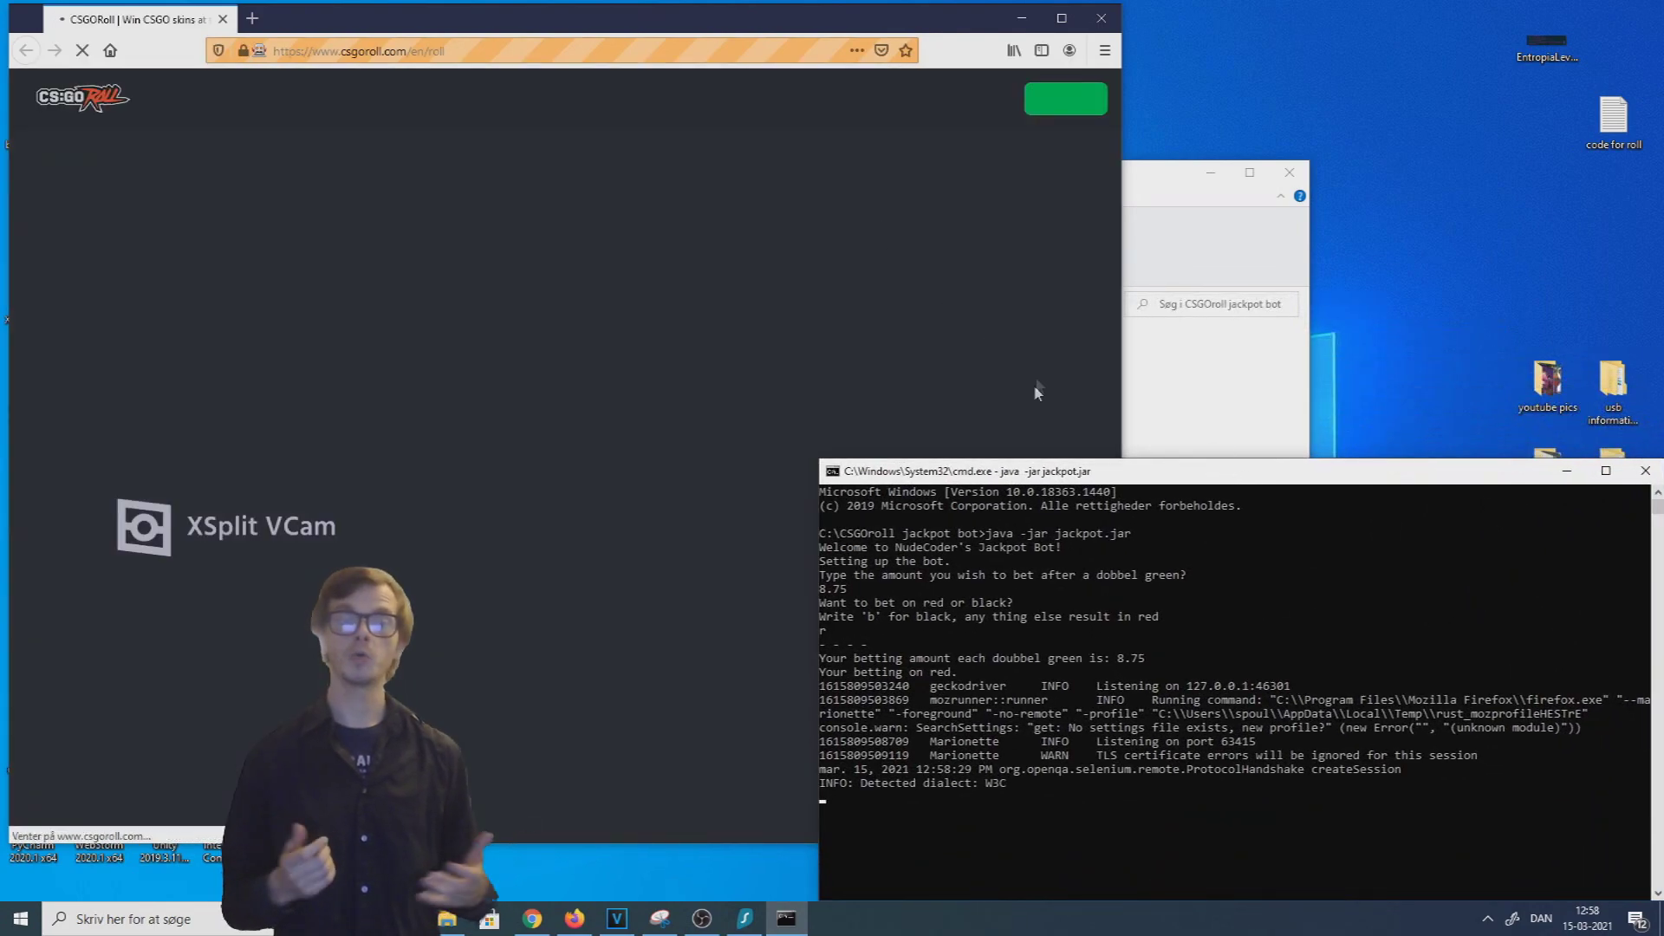
mouse_move(1047, 477)
mouse_down()
mouse_move(1278, 477)
mouse_move(1362, 520)
mouse_up()
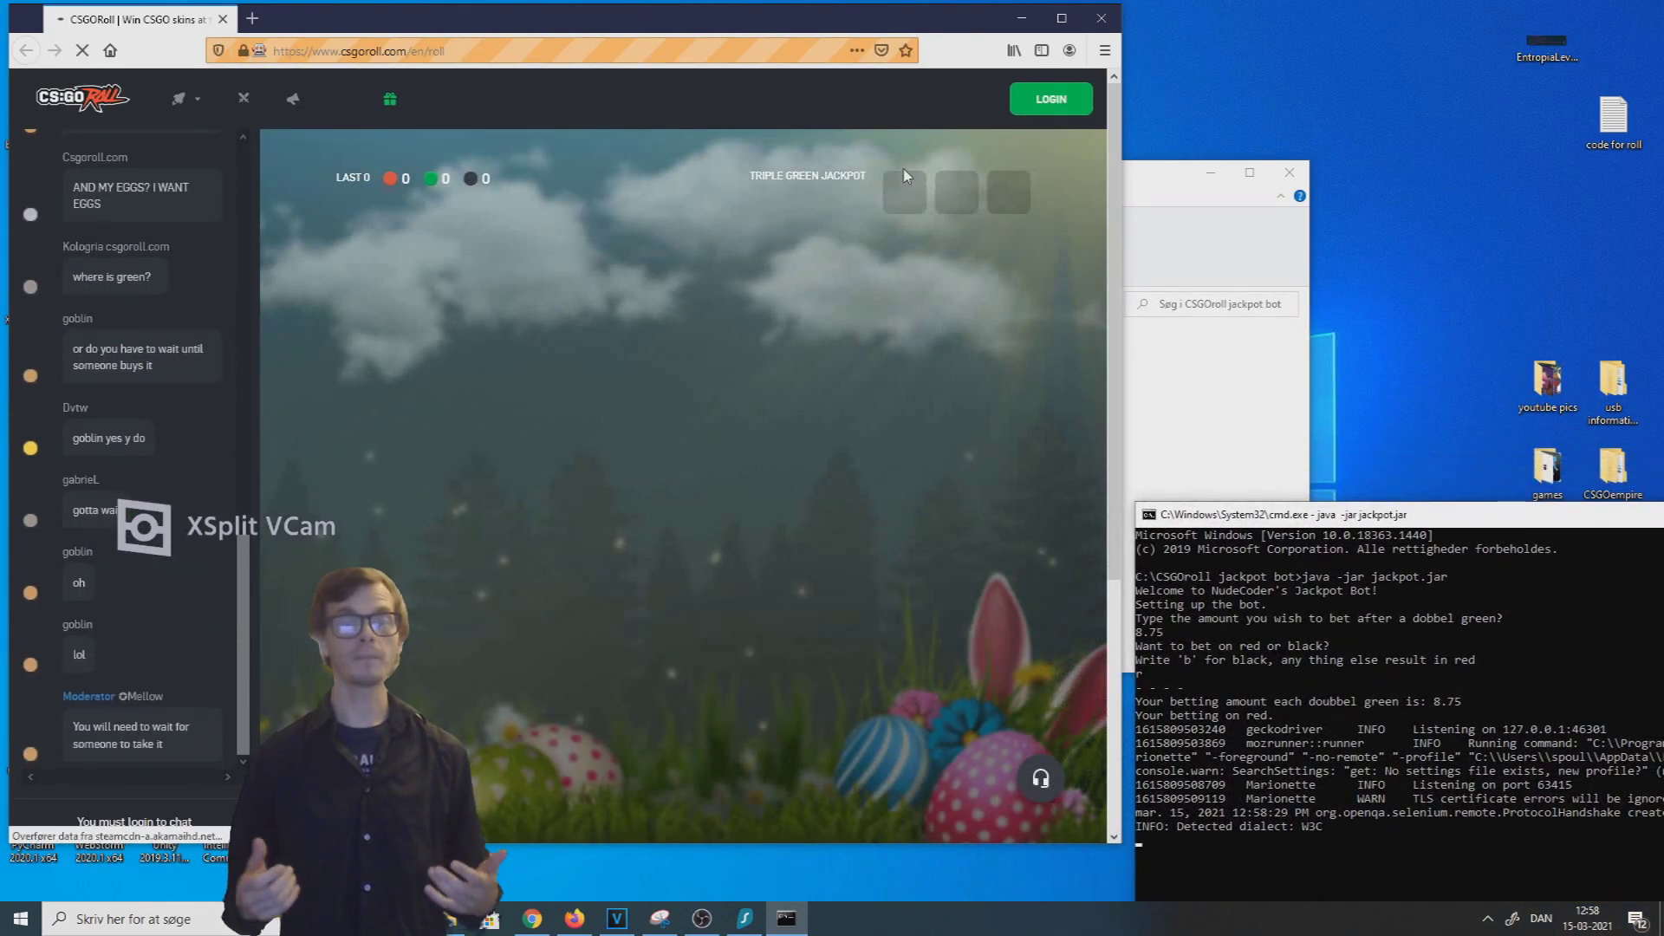
click(1035, 116)
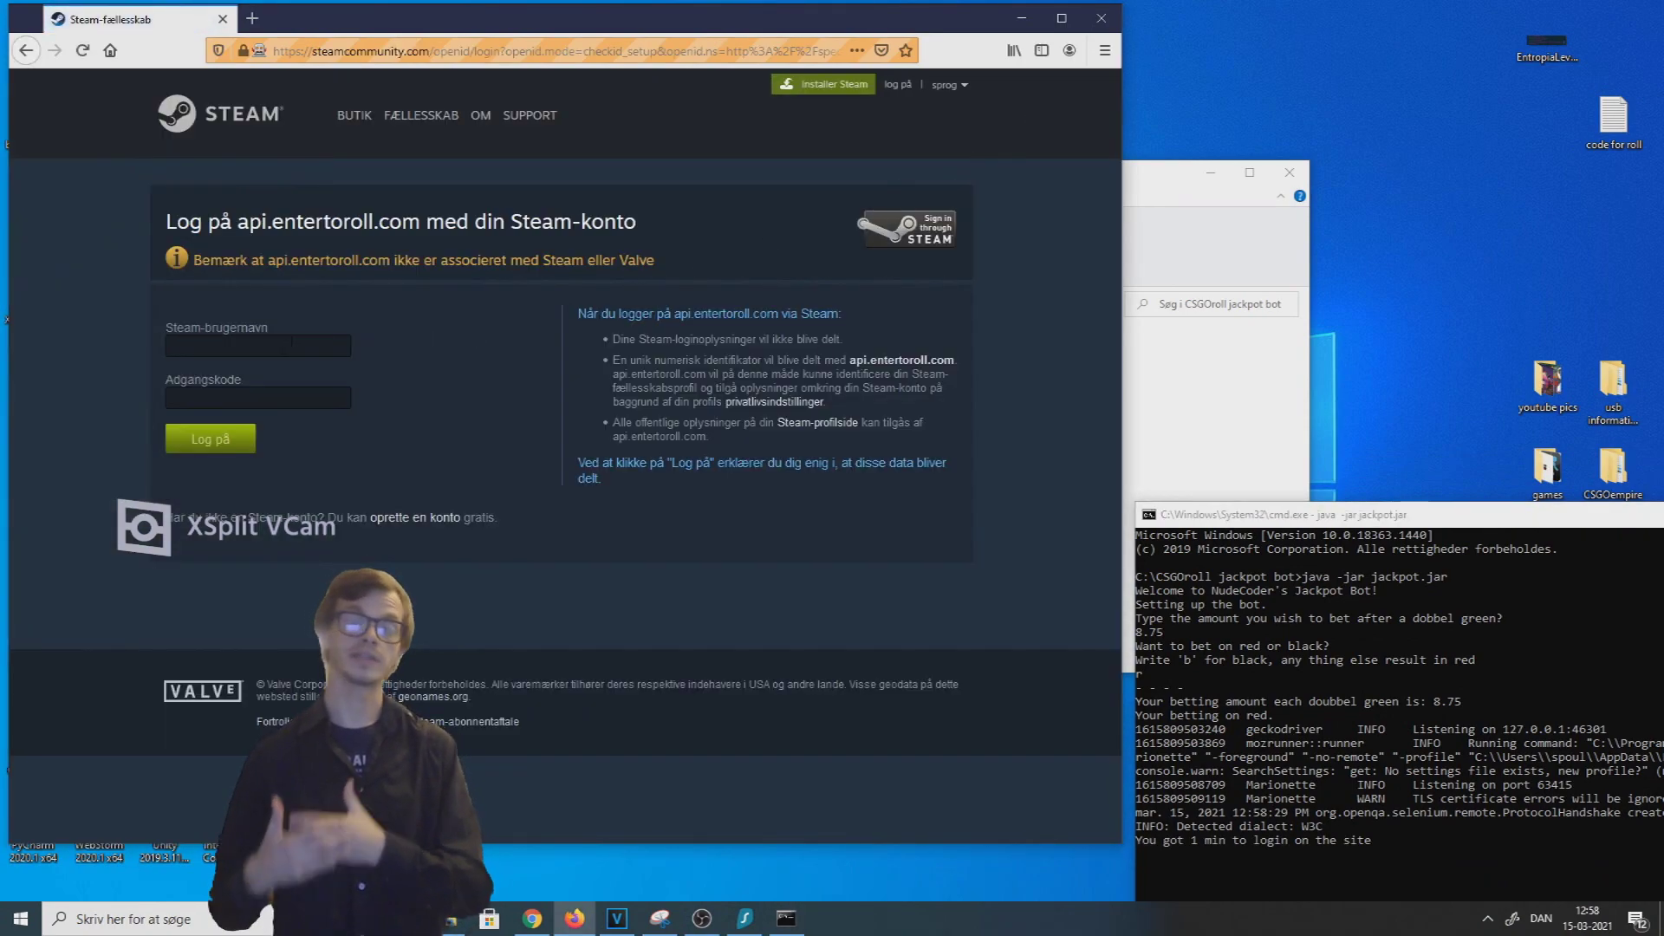
text(akSina)
Enter the Steam account password and submit to log into CSGORoll
key(Tab)
text(••)
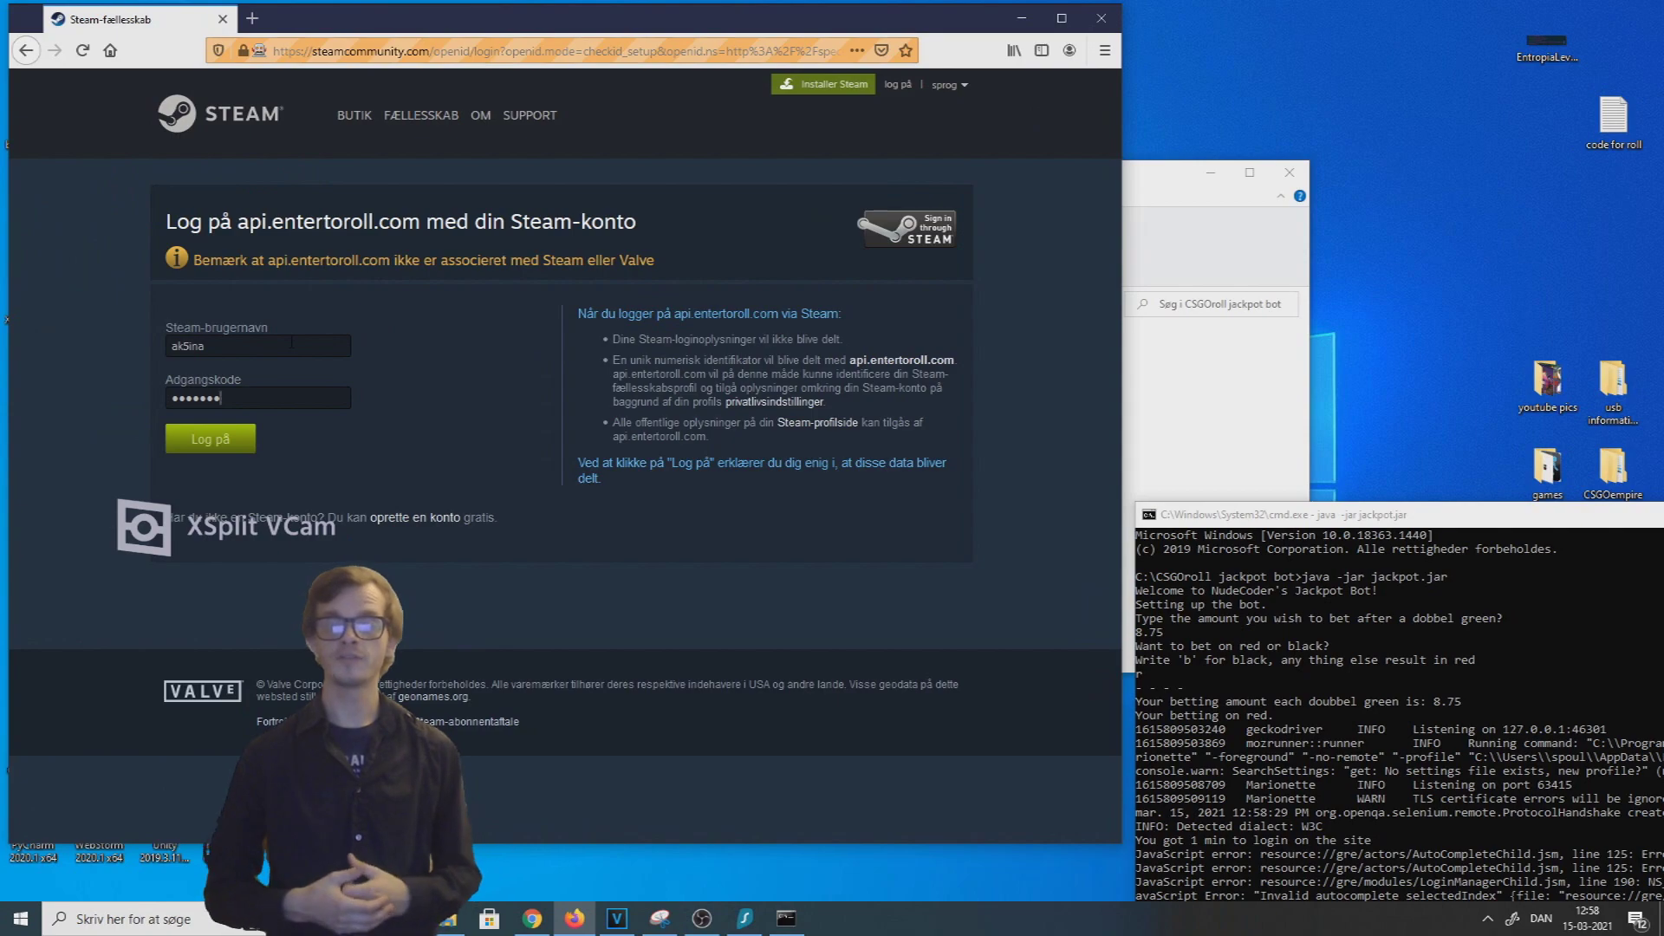
text(•)
key(Return)
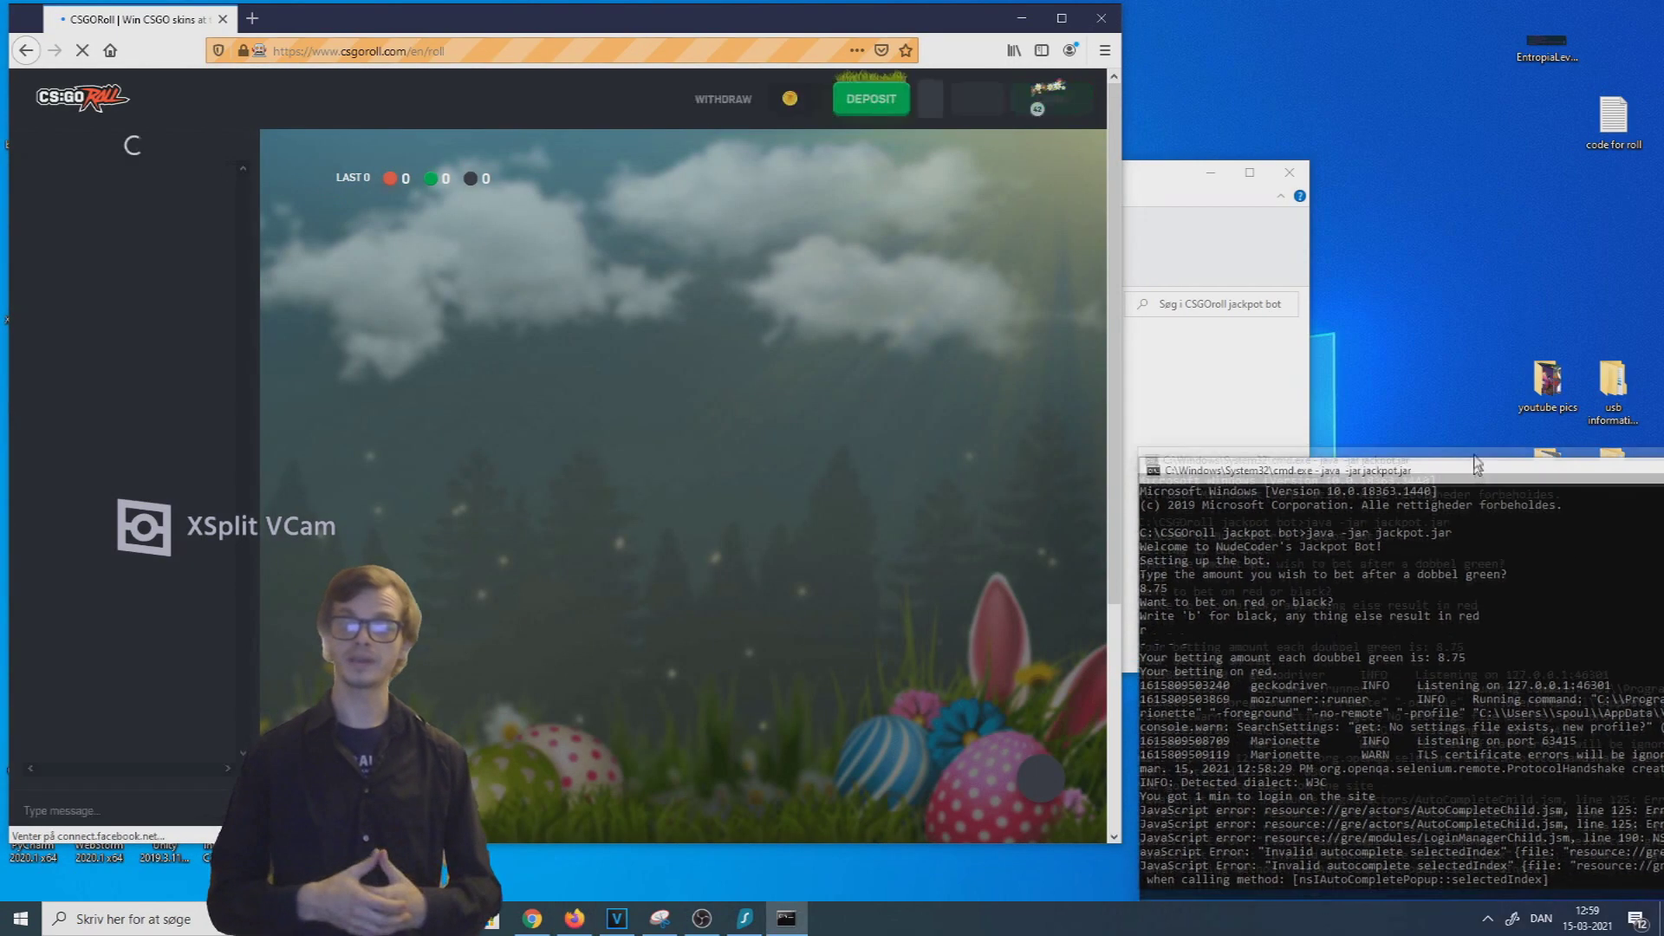
click(1250, 357)
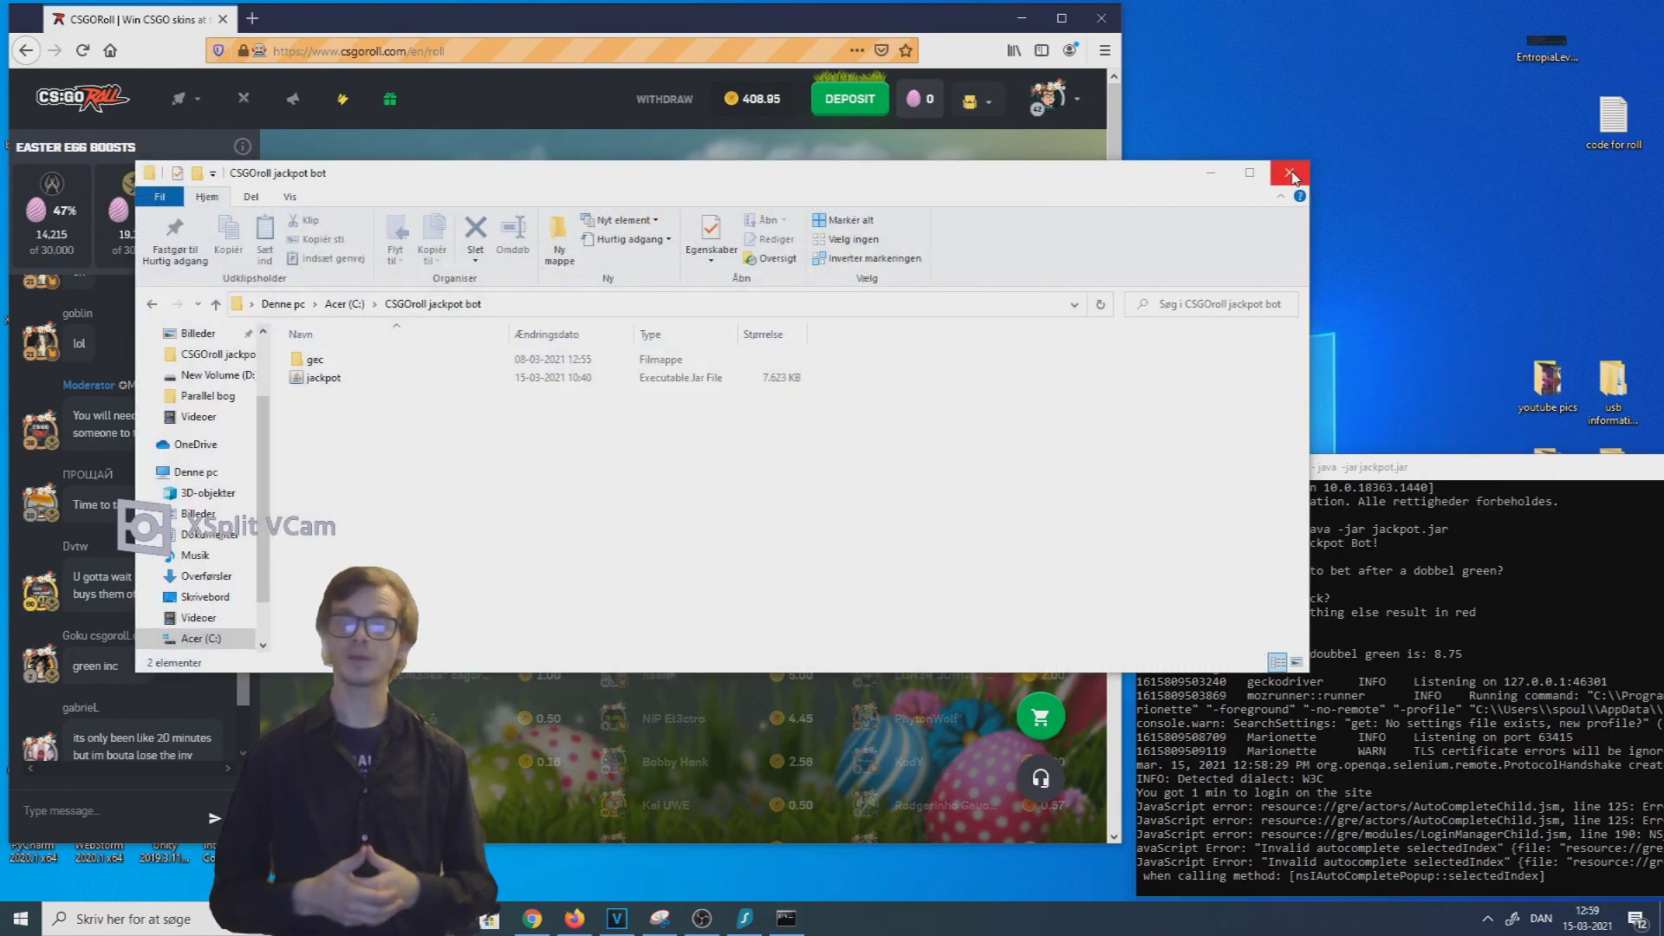
Minimize the File Explorer window to reveal CSGORoll's logged-in roulette page
click(1222, 166)
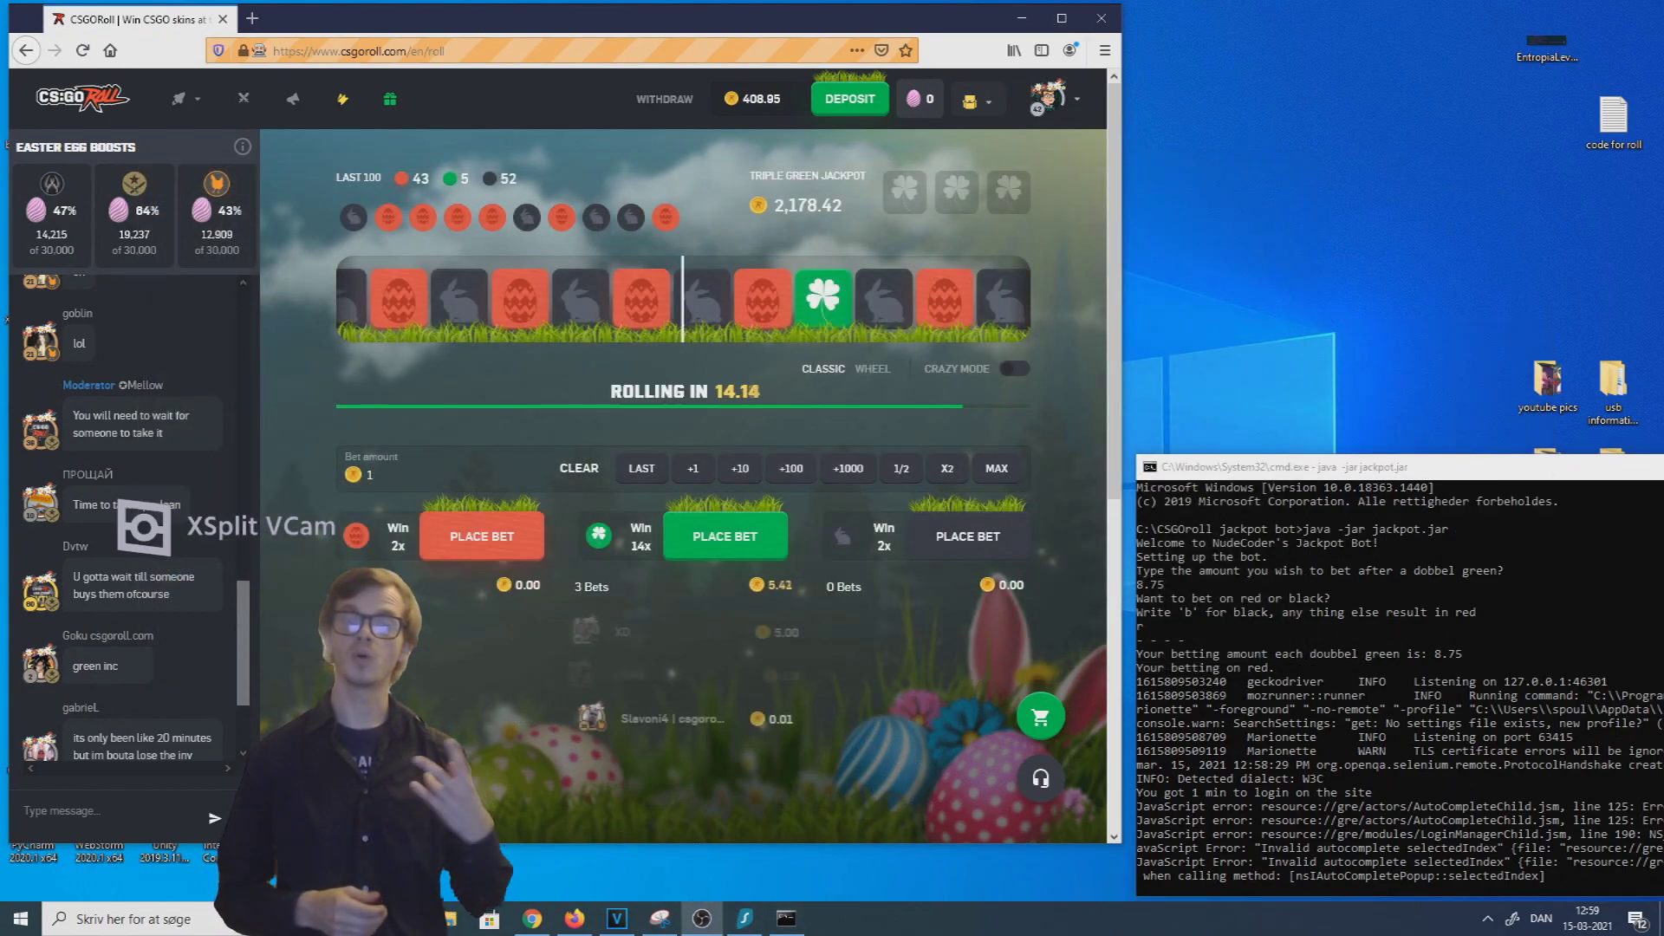